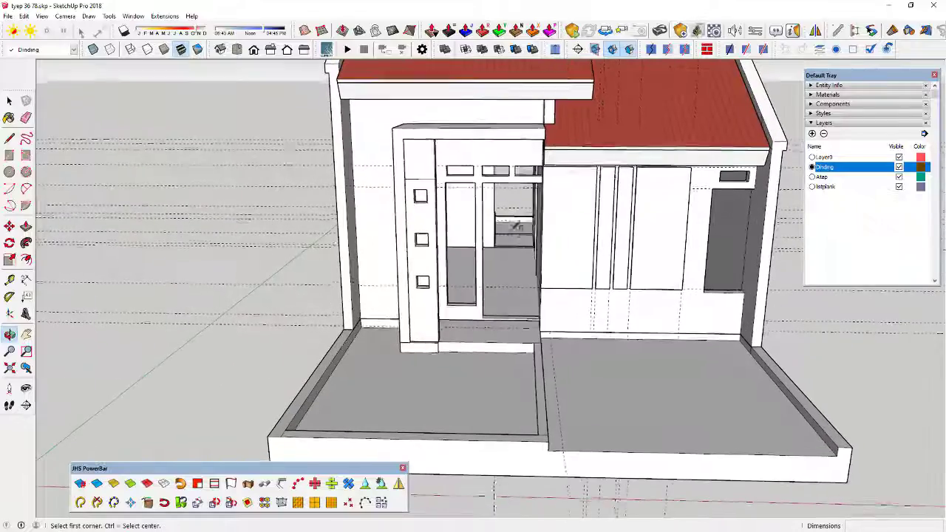
- Draw an 88 × 210 cm rectangle filling the entrance door opening in the front wall
key(r)
click(482, 181)
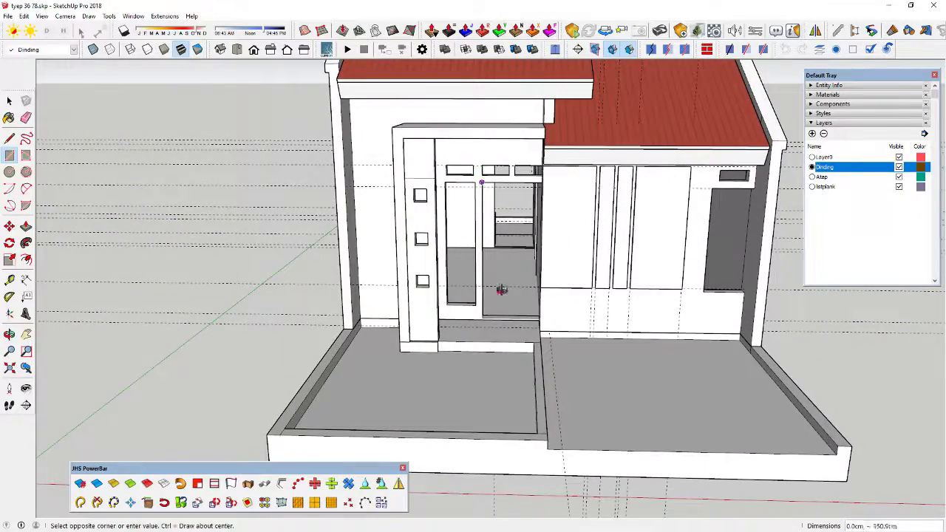
scroll(509, 314, up, 5)
click(566, 315)
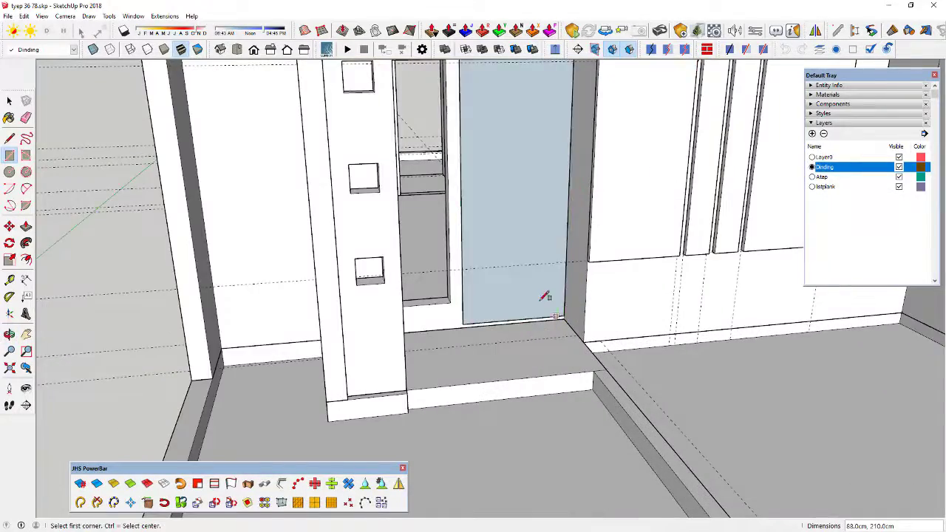
- Offset the outline of the door face inward to form a frame border and delete the inner face
middle_drag(542, 295, 528, 332)
click(25, 260)
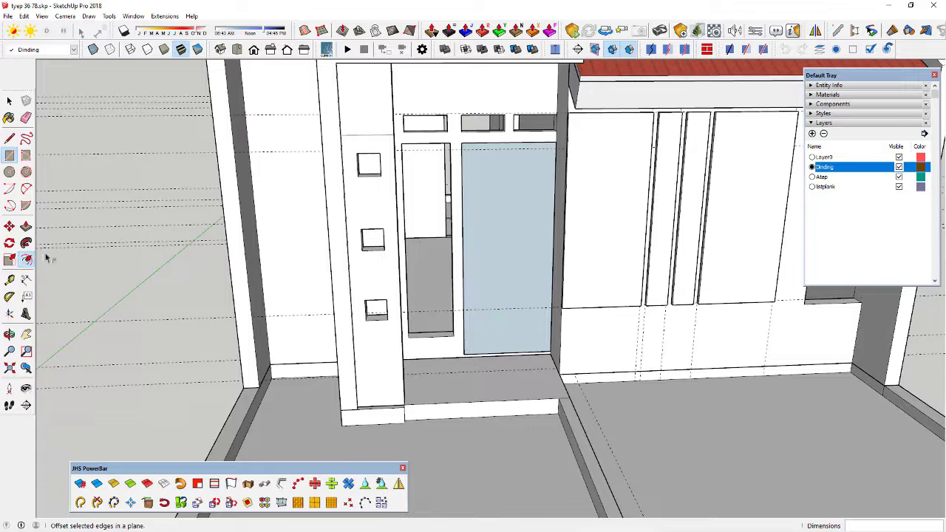
click(467, 195)
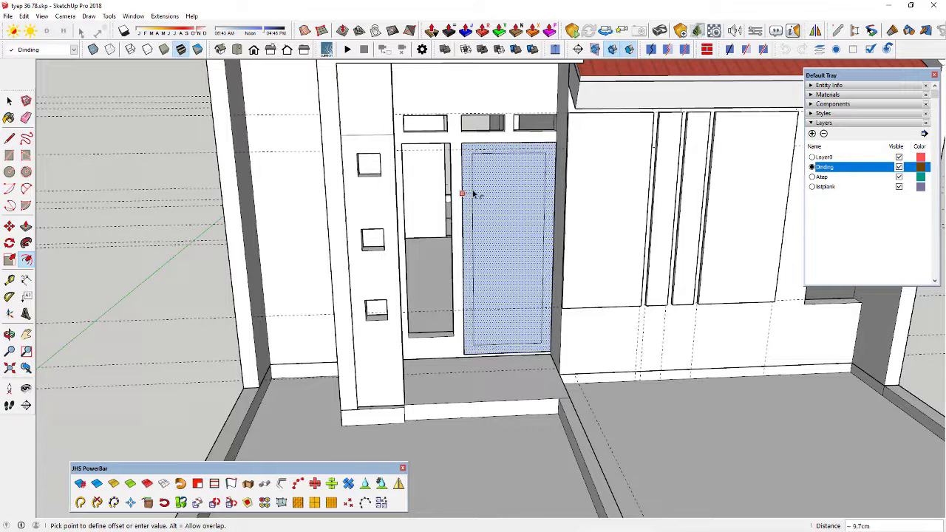
key(Return)
key(space)
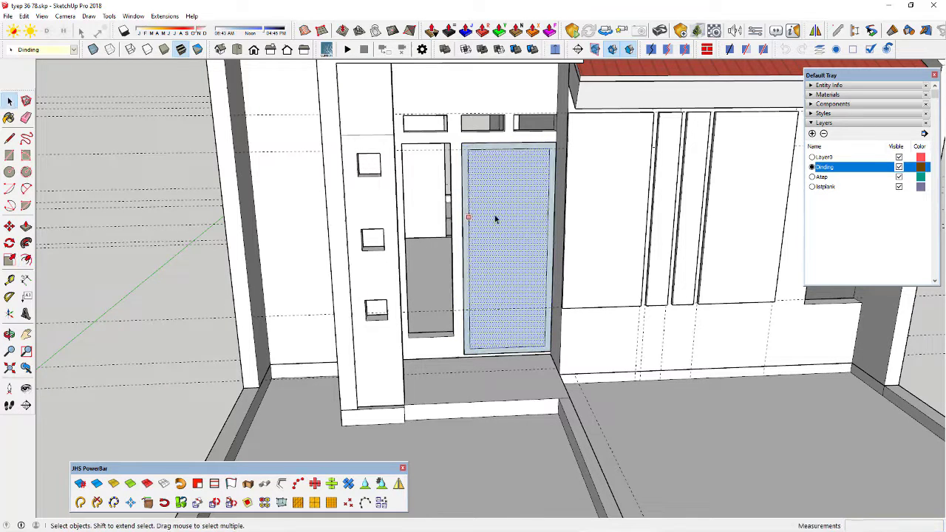
click(496, 219)
key(Delete)
- Extrude the door frame border 14 cm and push its bottom inner face down 6 cm to the frame's lower edge
scroll(517, 244, up, 2)
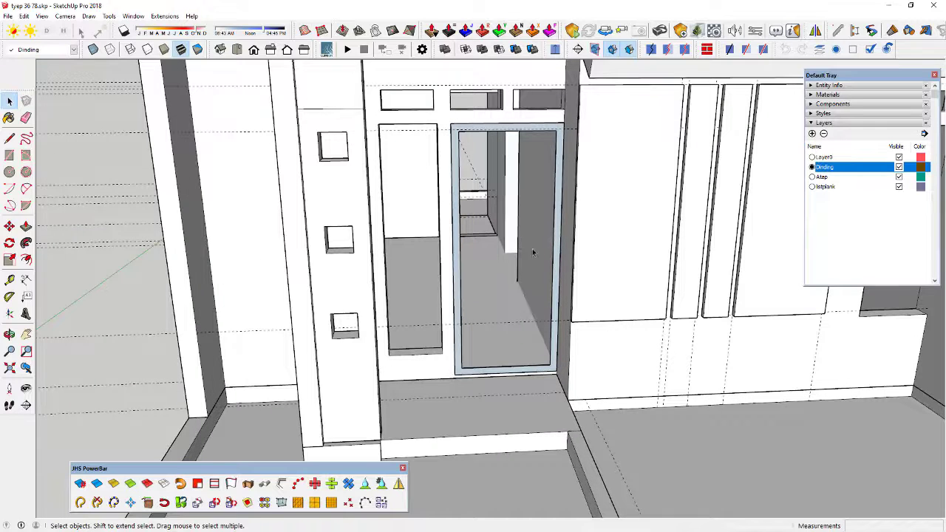
key(p)
click(550, 238)
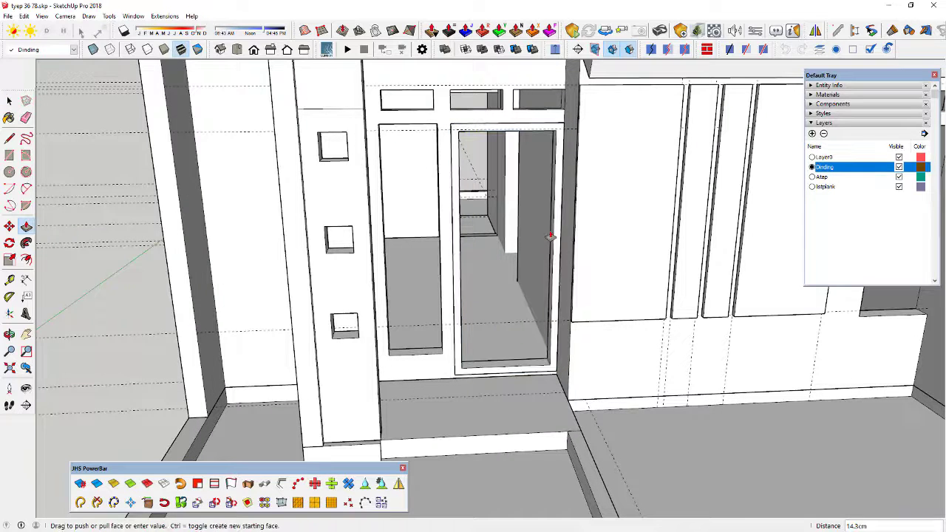
key(Return)
scroll(530, 340, up, 3)
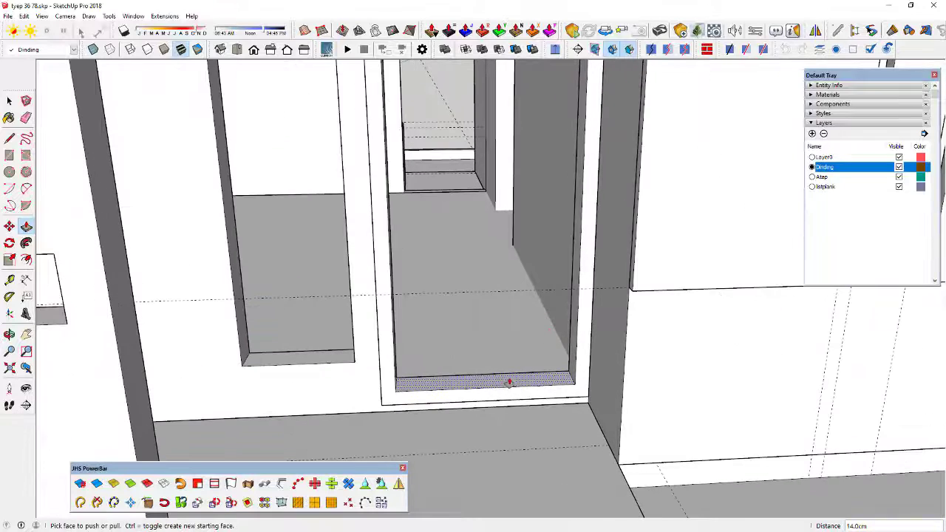
click(504, 385)
click(479, 403)
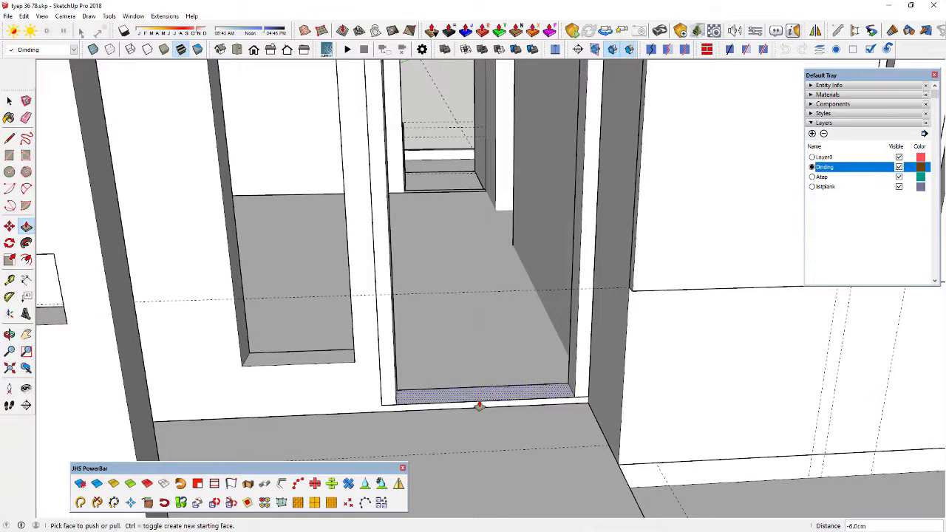
- Try to remove the leftover sill face and edge at the foot of the door frame, undoing each wrong deletion
key(space)
click(466, 396)
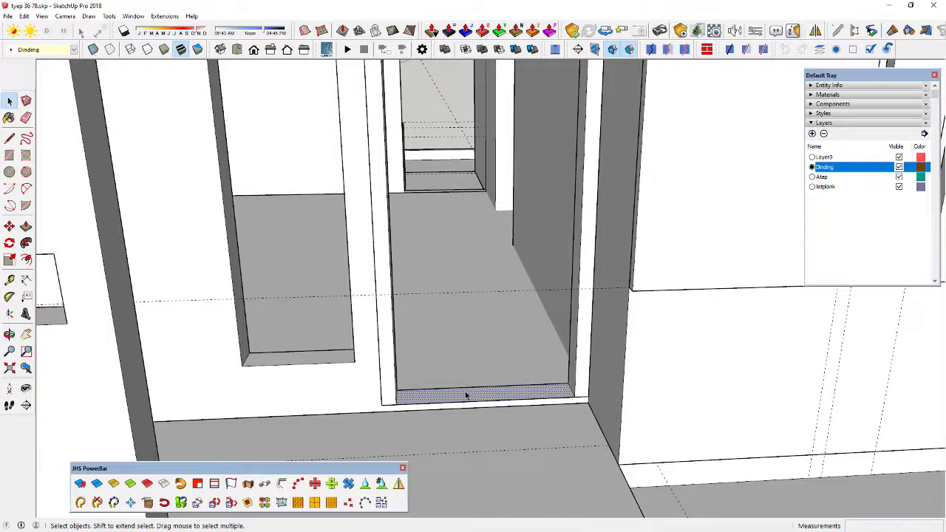
key(Delete)
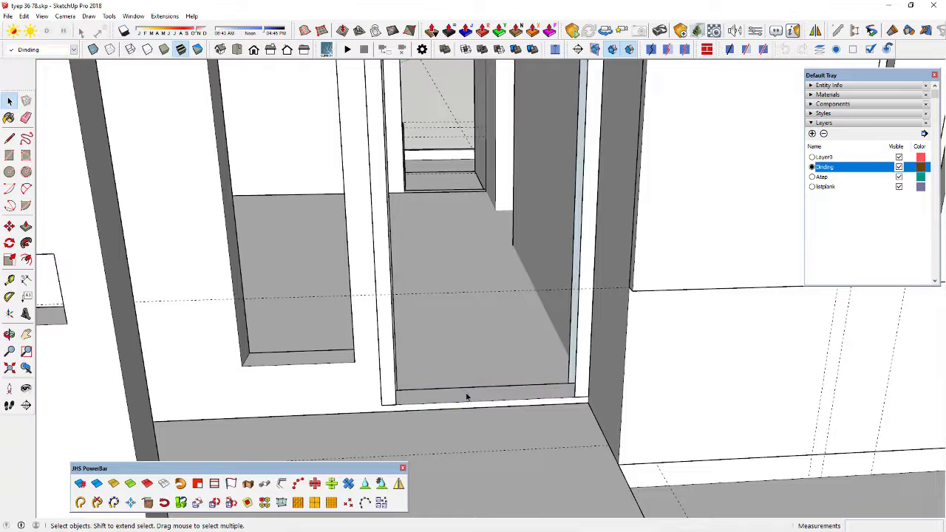
key(ctrl+z)
key(e)
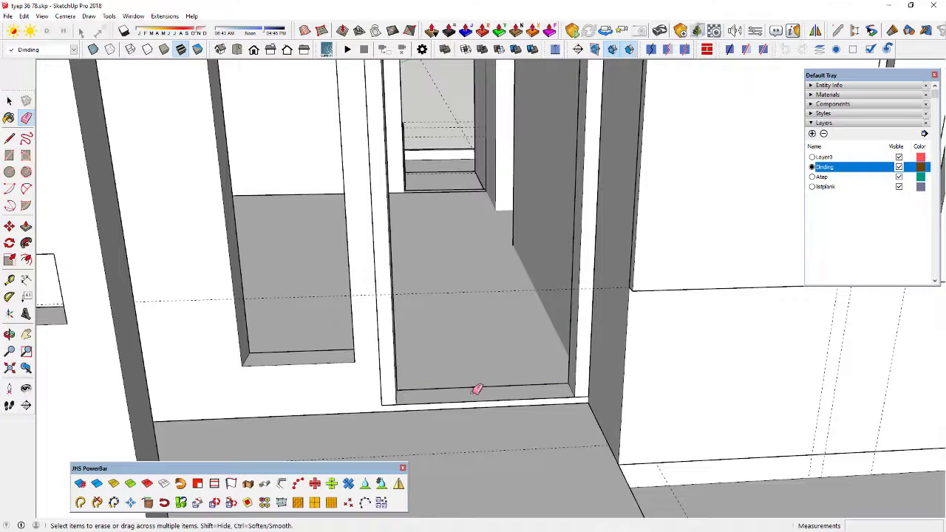
click(481, 384)
key(ctrl+z)
key(space)
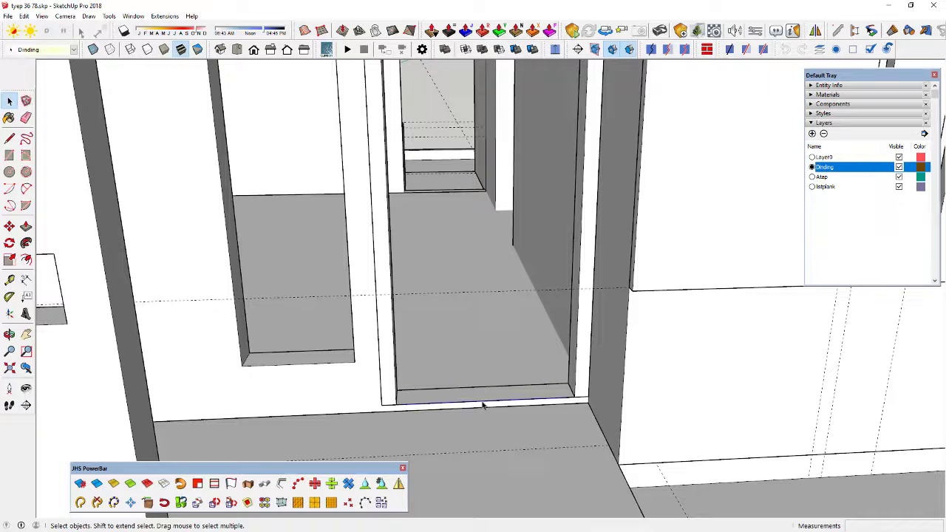
- Select all connected geometry of the extruded door frame
middle_drag(395, 377, 377, 295)
scroll(377, 296, up, 3)
key(t)
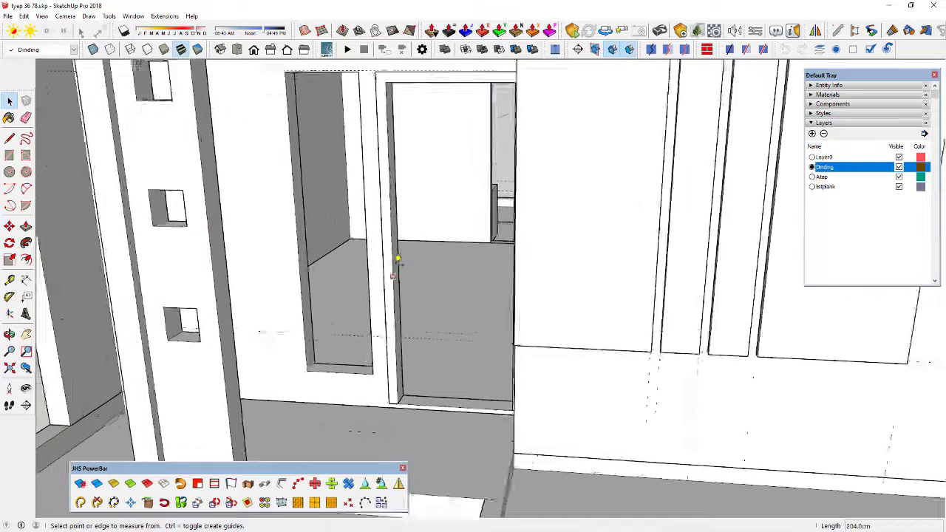
key(space)
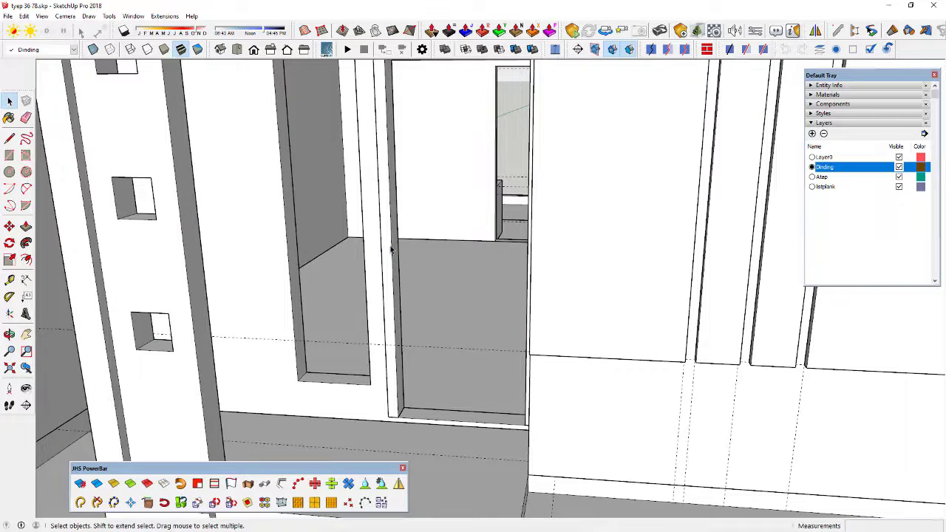
click(391, 250)
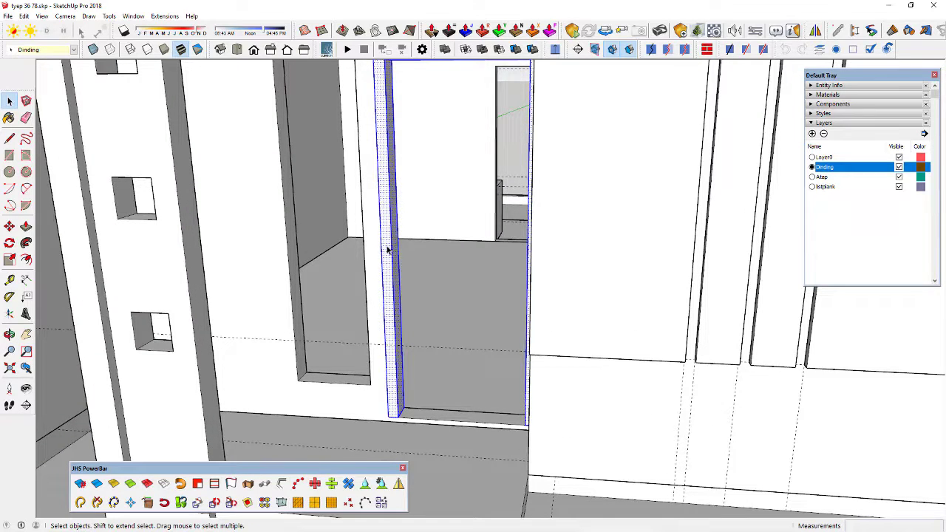
- Undo the door frame's extrusion, the inner face deletion and the outline offset, back to the plain door face
scroll(387, 249, down, 5)
middle_drag(401, 247, 411, 248)
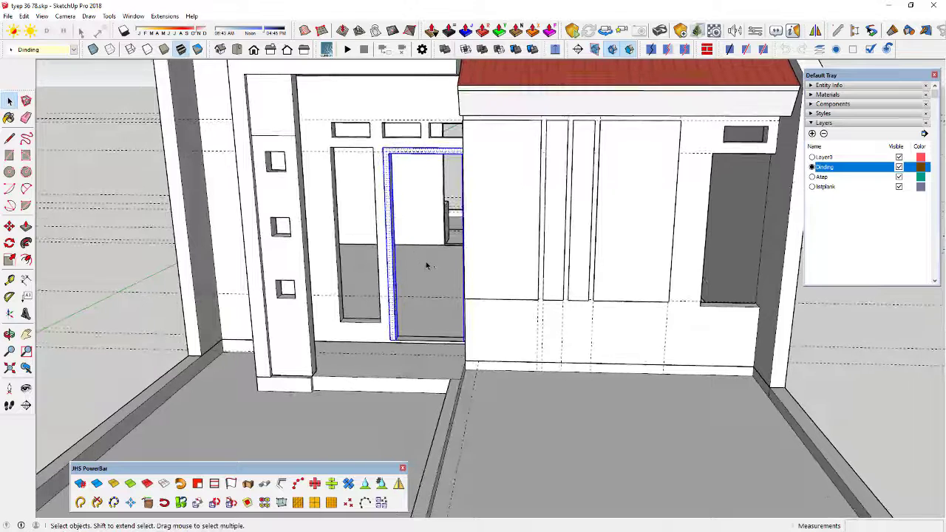
key(ctrl+z)
key(ctrl+z)
key(ctrl+z)
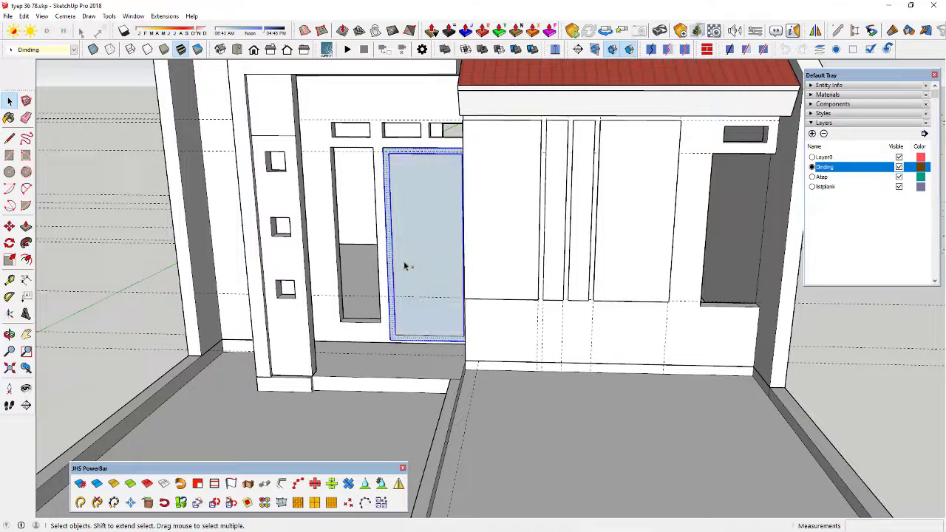
key(ctrl+z)
- Offset the outline of the door face inward by 5 cm and delete the inner face
click(26, 259)
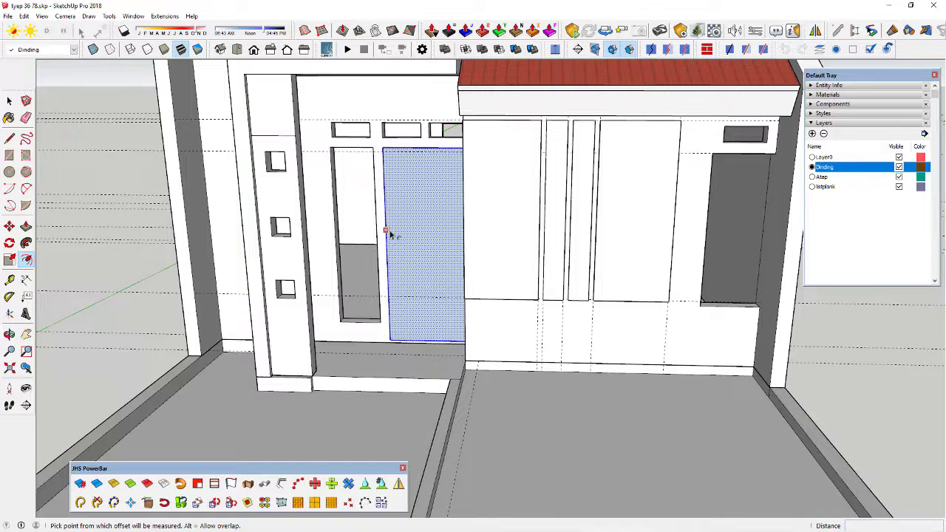
click(391, 233)
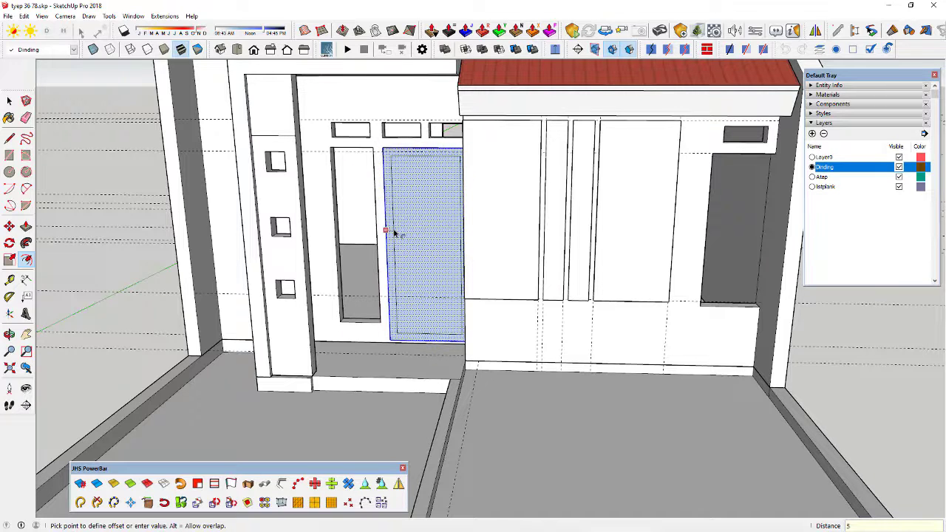
key(Return)
key(space)
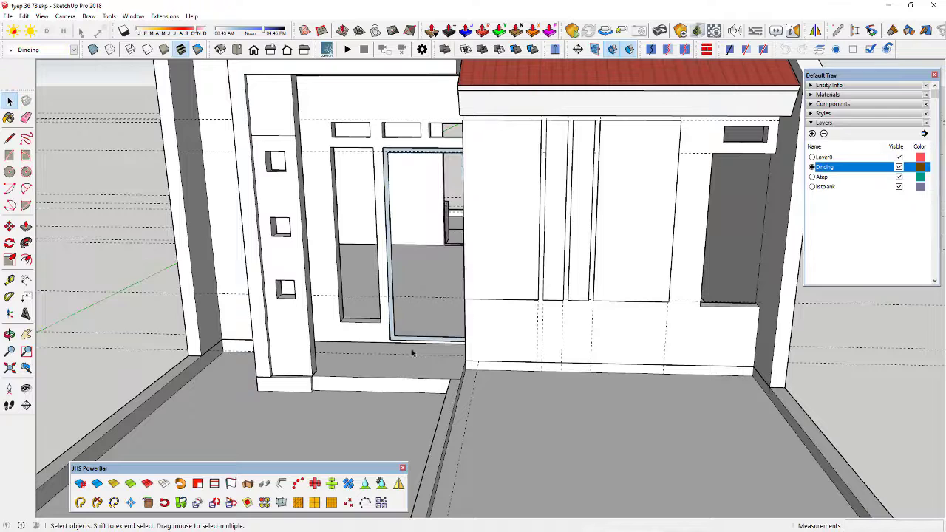
- Extrude the door frame border 14 cm and push its bottom inner face down 5 cm to the frame's lower edge
scroll(412, 348, up, 3)
key(p)
scroll(408, 341, up, 2)
click(408, 341)
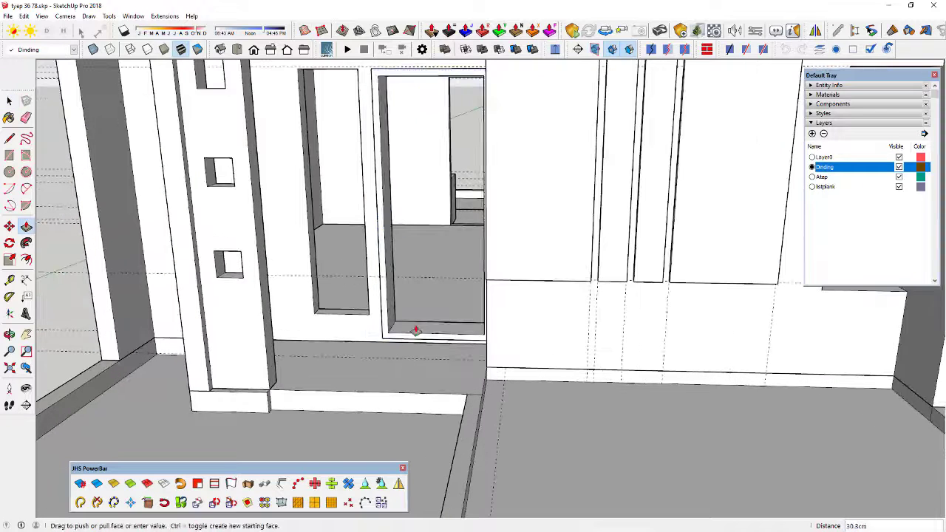
text(14)
key(Return)
scroll(402, 340, up, 4)
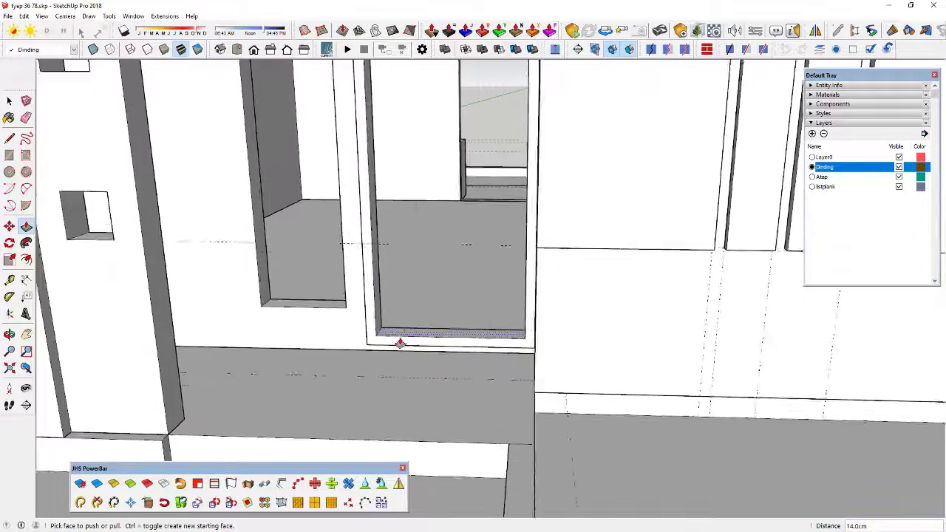
click(399, 342)
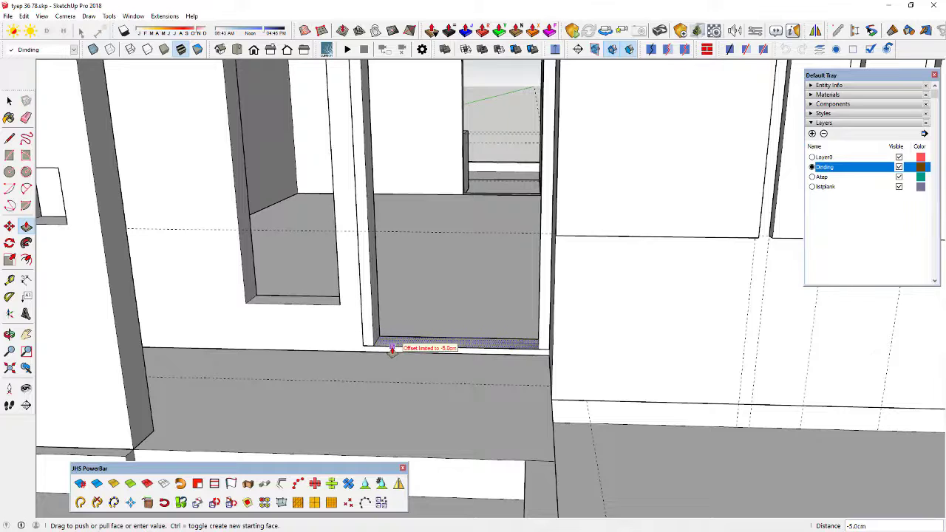
click(392, 350)
- Remove the leftover sill edge across the foot of the door frame, undoing the wrong erasure of the floor and walls
key(space)
key(e)
click(430, 338)
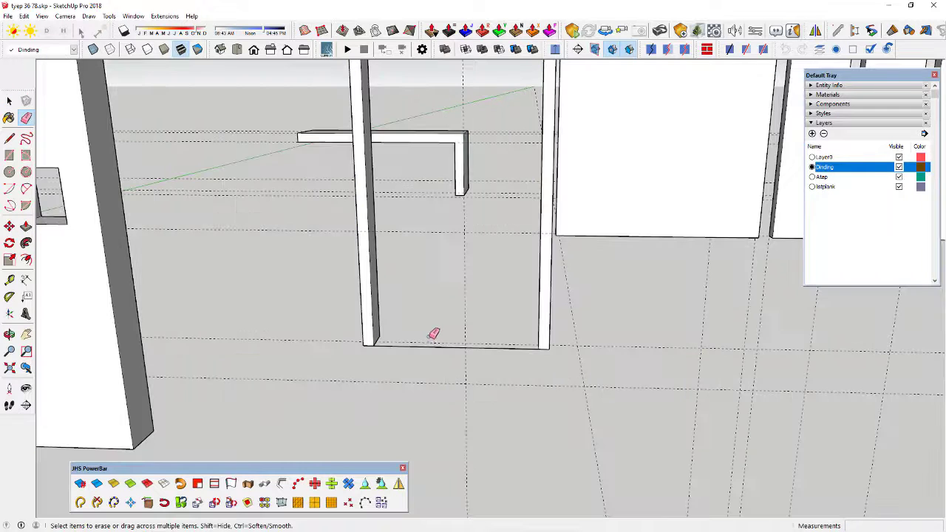
key(ctrl+z)
key(space)
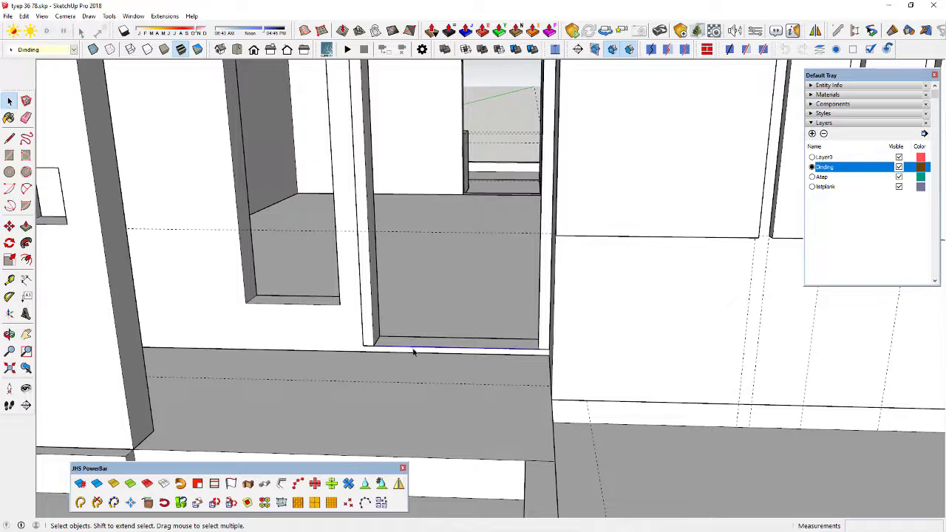
- Select all connected geometry of the door frame and make it a group
scroll(414, 348, down, 5)
middle_drag(407, 331, 501, 253)
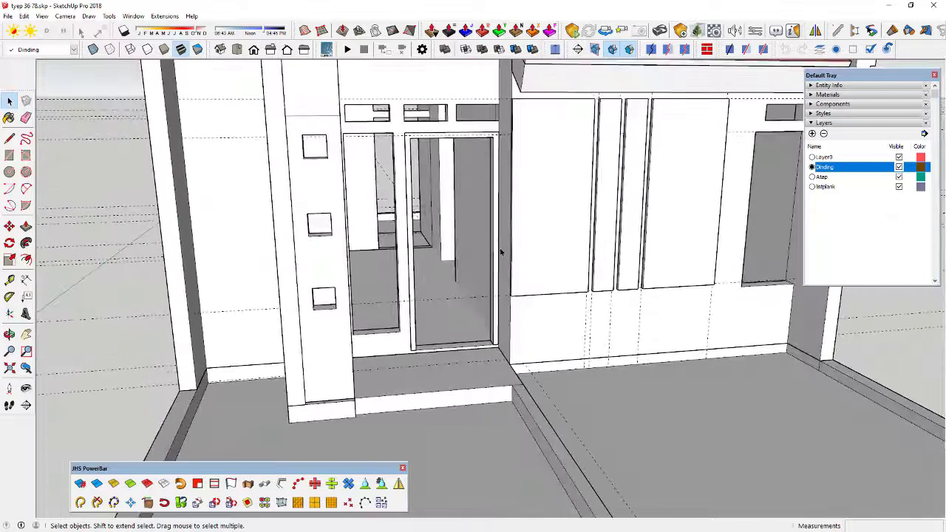
click(496, 187)
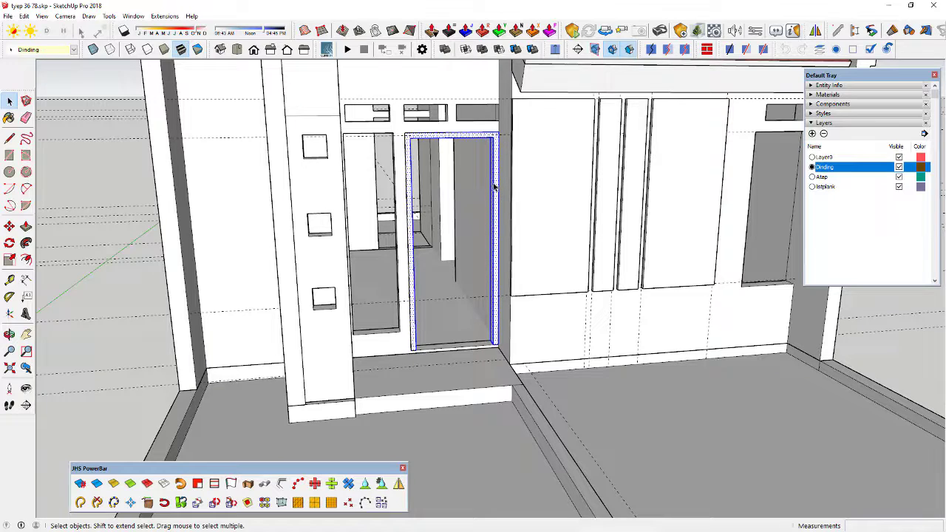
right_click(496, 187)
click(521, 268)
- Draw a 78 × 205 cm rectangle for the door leaf inside the frame opening
scroll(475, 267, down, 5)
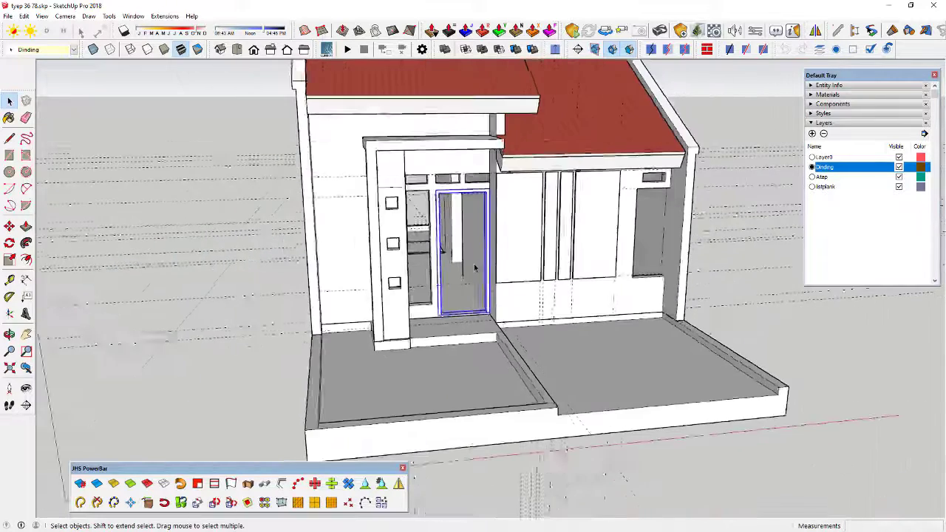
middle_drag(475, 267, 311, 264)
middle_drag(178, 276, 524, 310)
scroll(458, 239, up, 3)
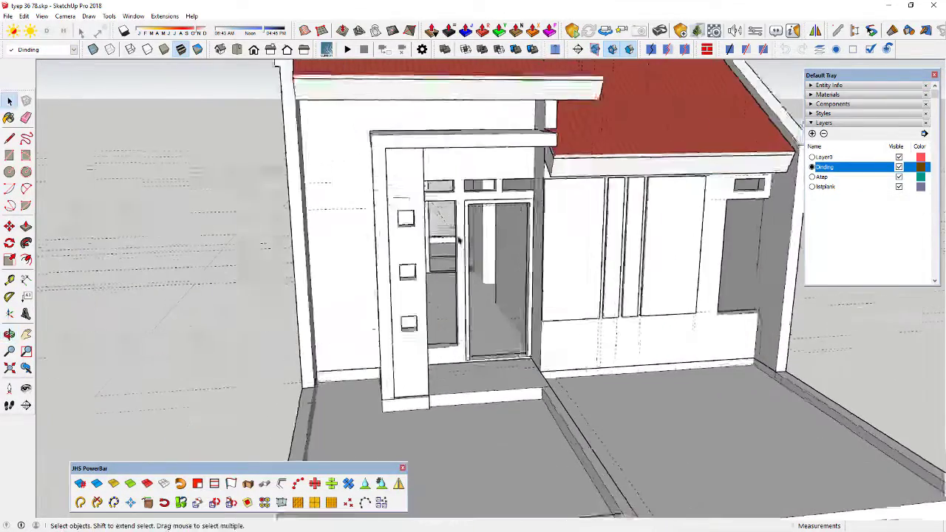
scroll(459, 239, up, 4)
key(r)
scroll(473, 207, up, 3)
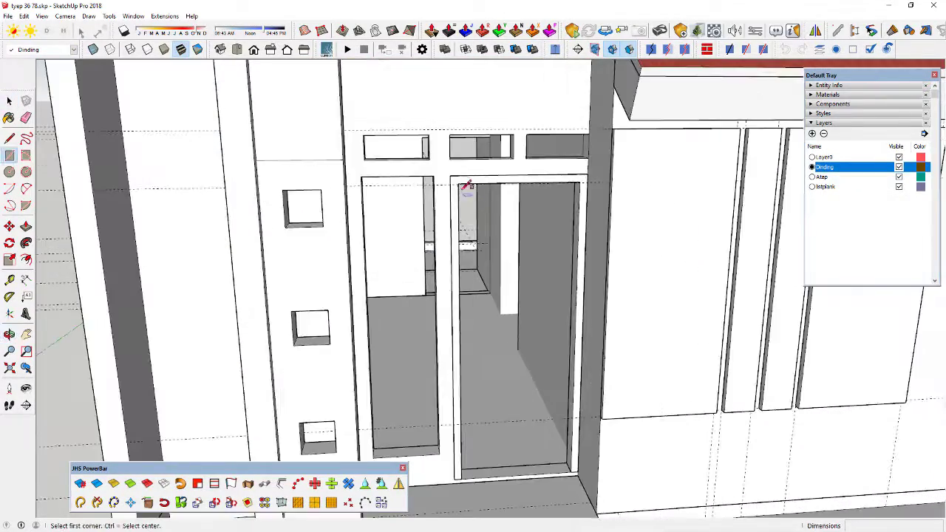
click(458, 184)
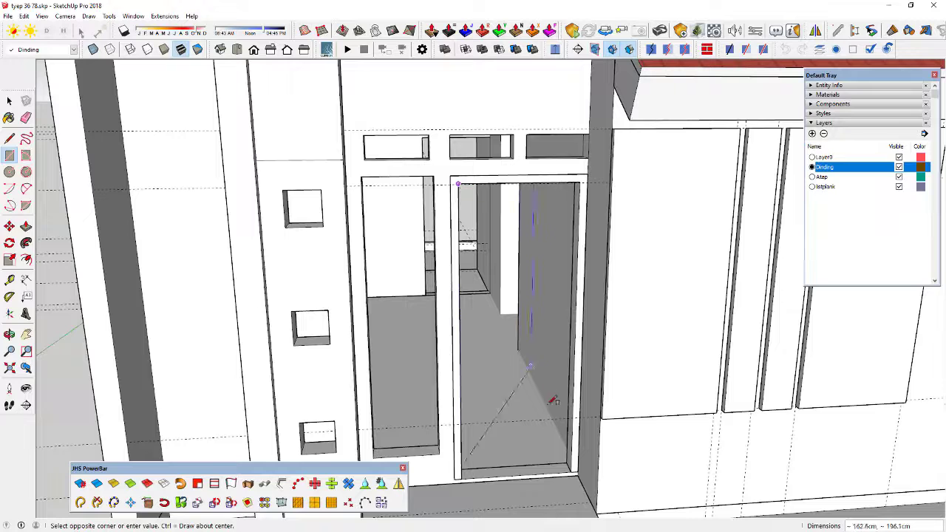
click(572, 470)
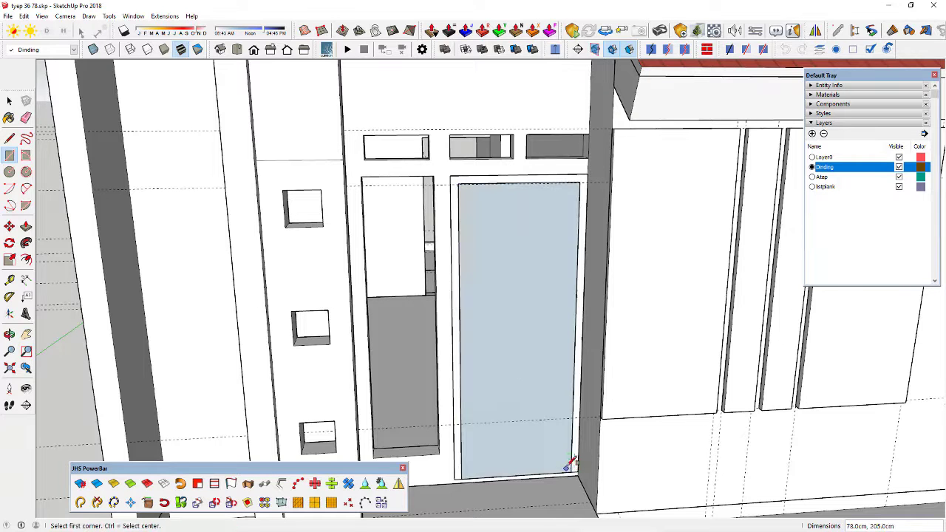
- Extrude the door leaf rectangle 3 cm
click(25, 226)
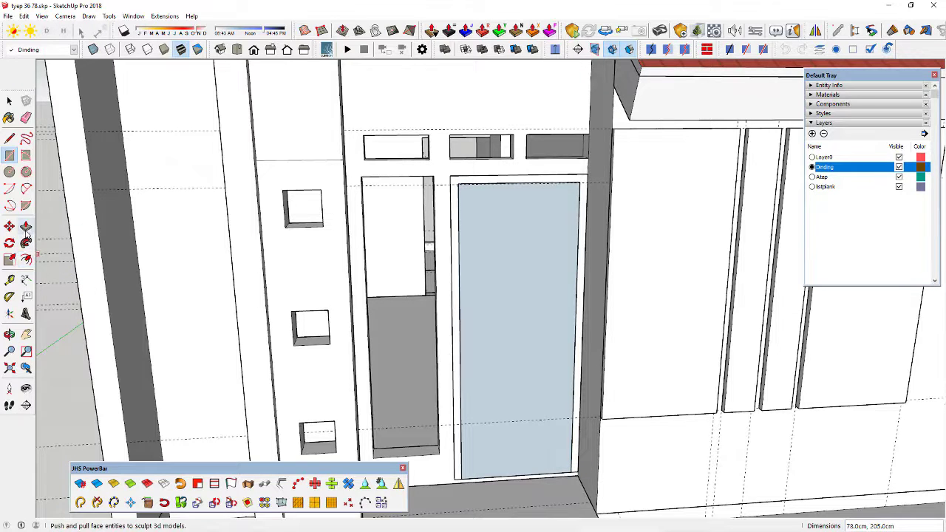
click(508, 314)
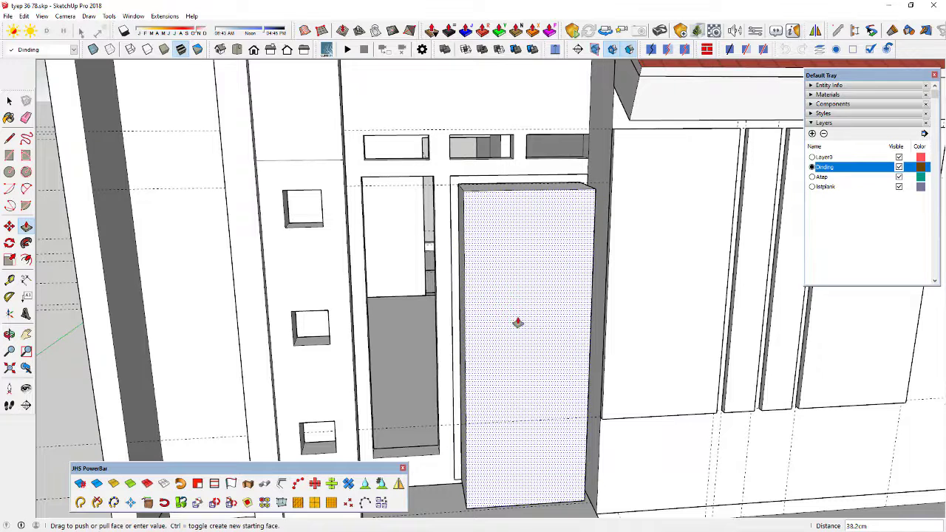
text(3)
key(Return)
key(space)
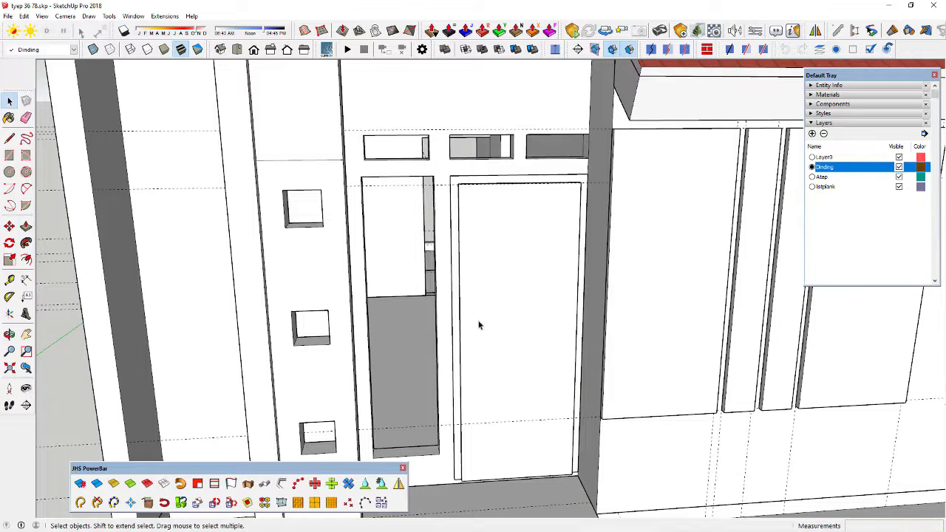
- Offset the outline of the door leaf's front face inward by 8 cm
middle_drag(480, 325, 442, 308)
click(25, 260)
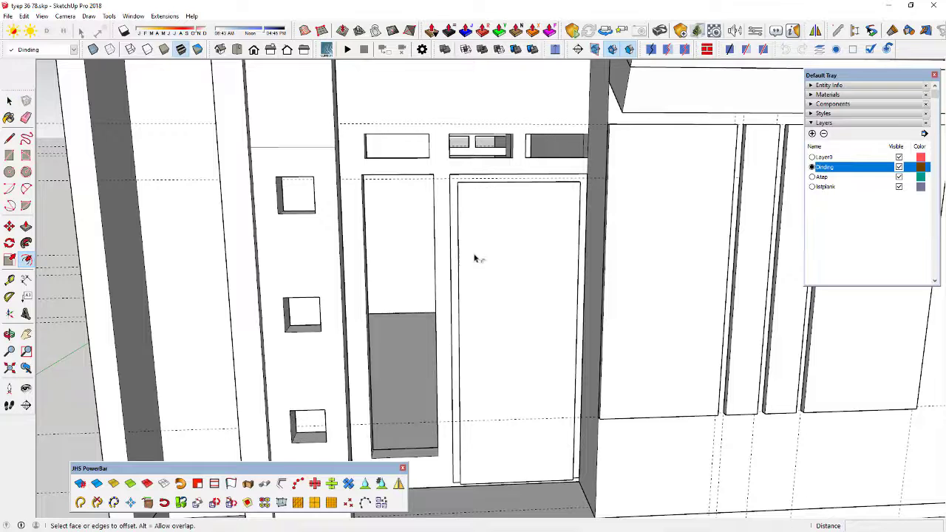
click(459, 252)
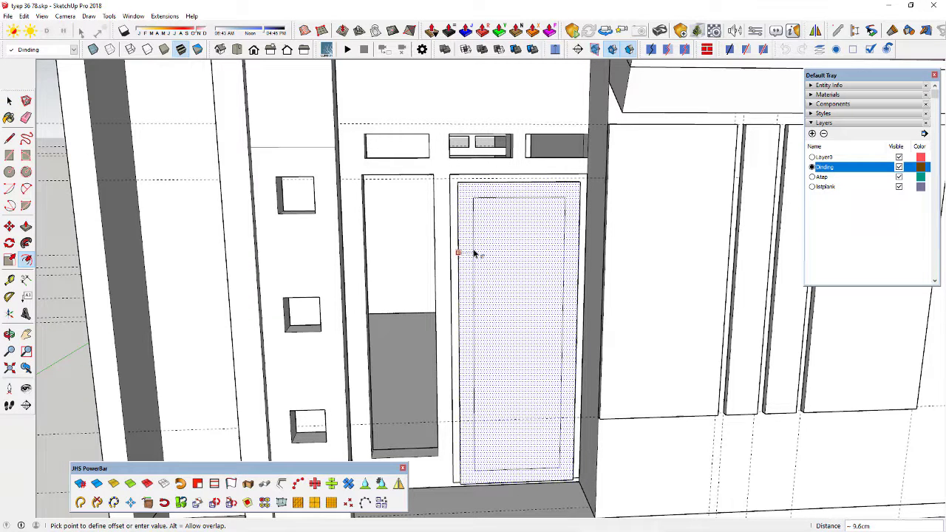
click(474, 252)
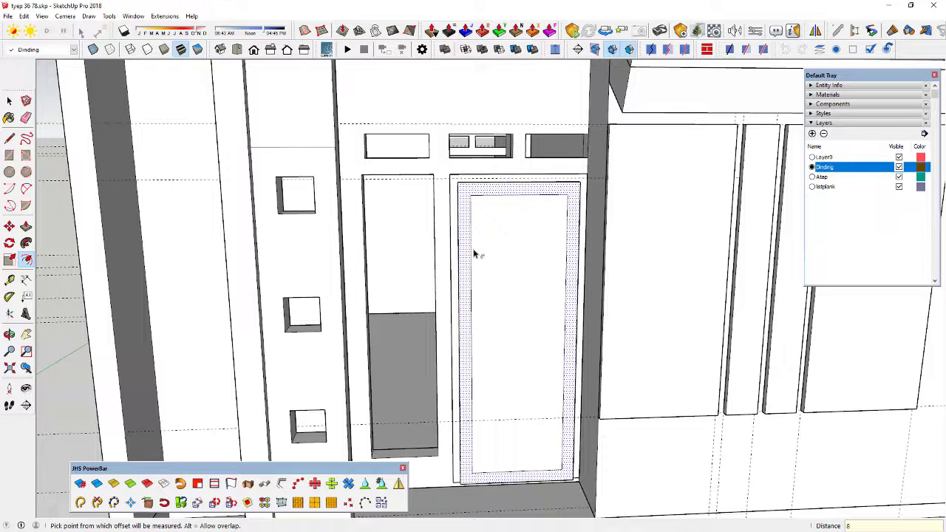
click(477, 253)
key(space)
- Divide the left edge of the door leaf's inner outline into 4 segments
click(472, 276)
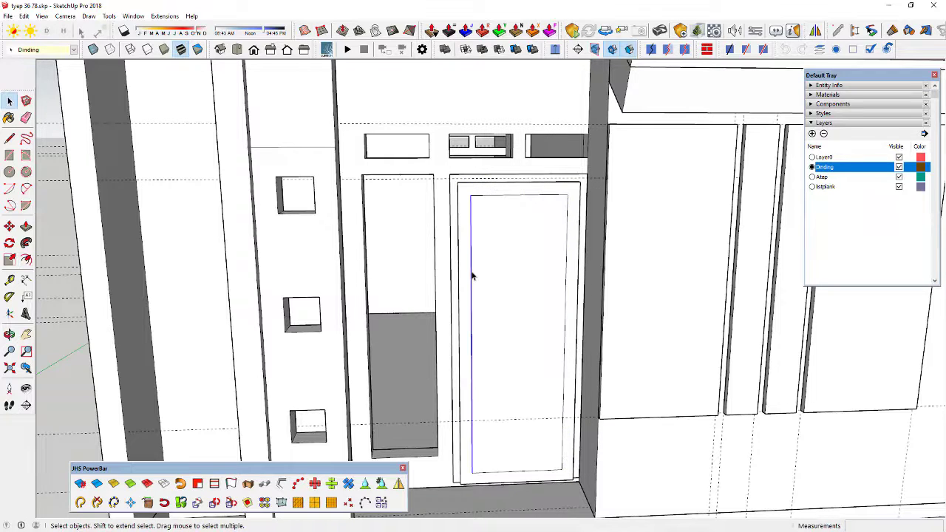
scroll(473, 276, down, 3)
scroll(454, 270, up, 3)
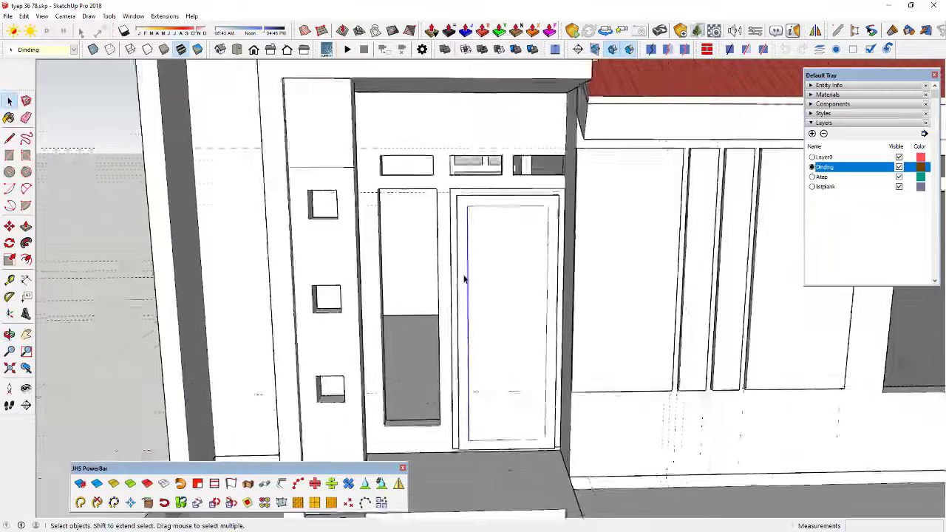
scroll(465, 278, up, 1)
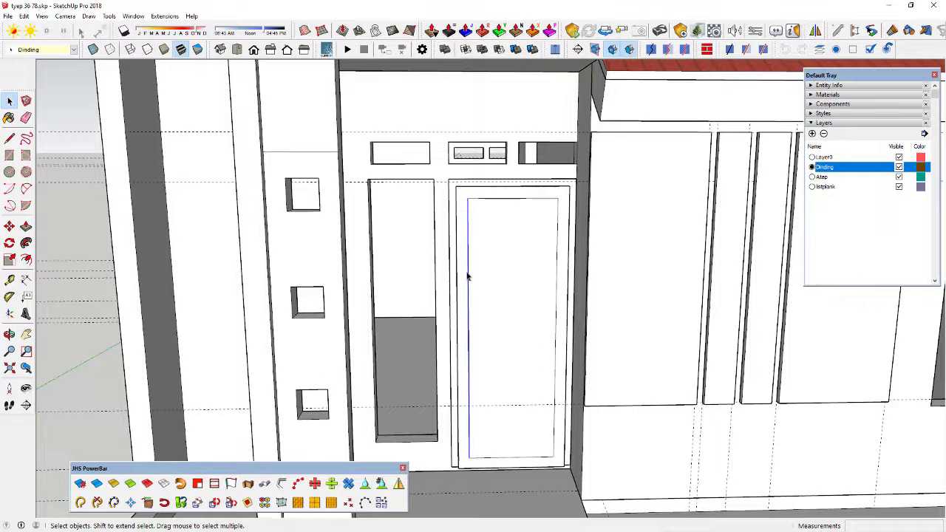
scroll(477, 293, down, 1)
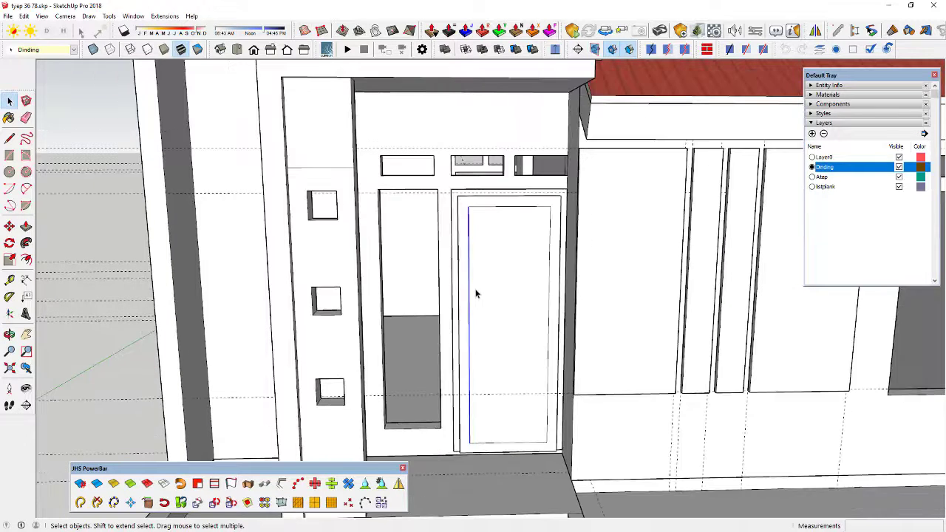
right_click(469, 287)
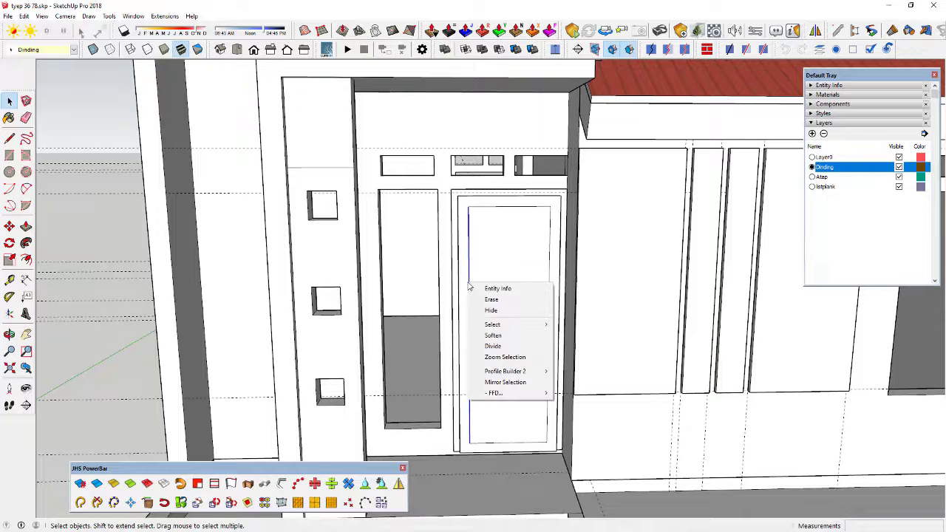
click(498, 347)
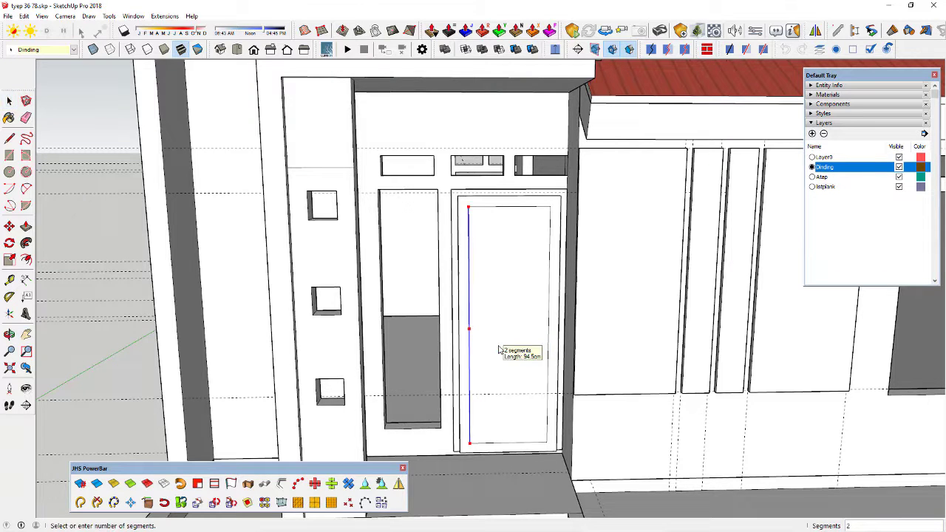
text(4)
key(Return)
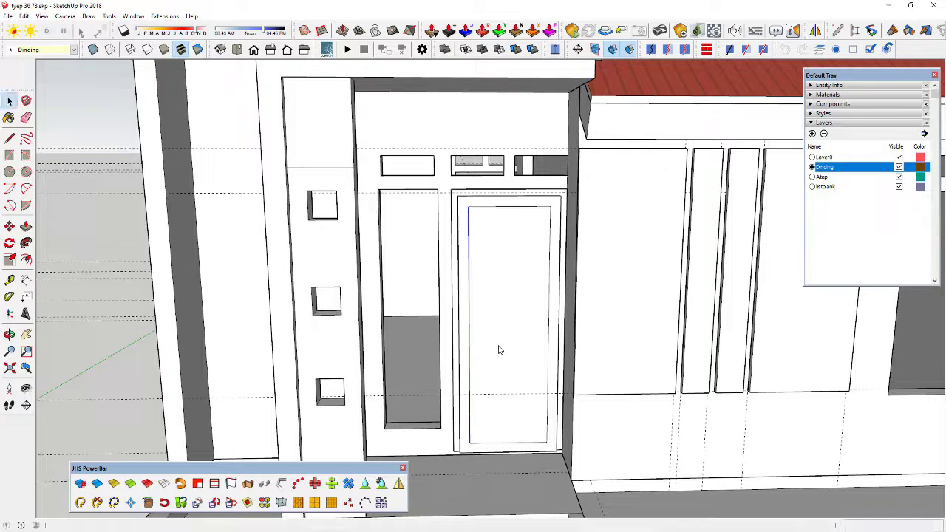
- Add a horizontal guide at the inner panel's first quarter mark and draw a full-width rectangle from there up to the panel's top corner
key(t)
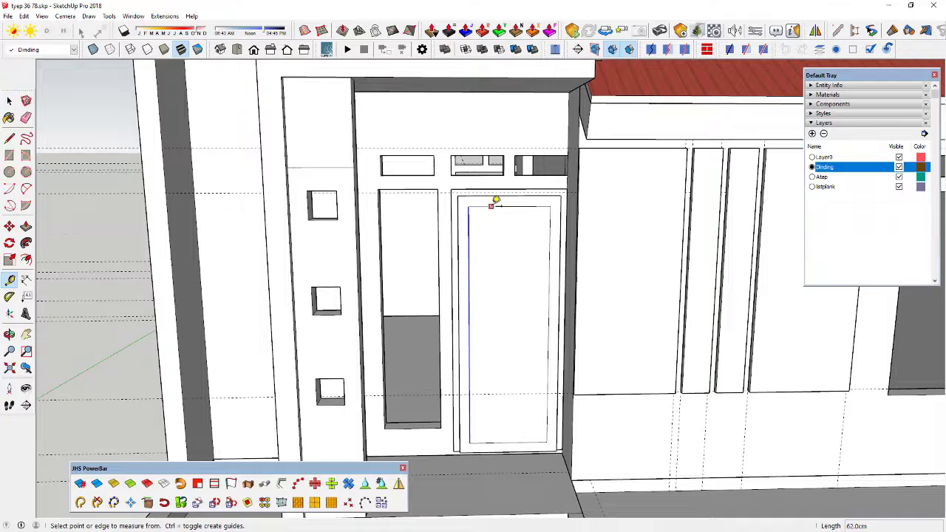
click(491, 206)
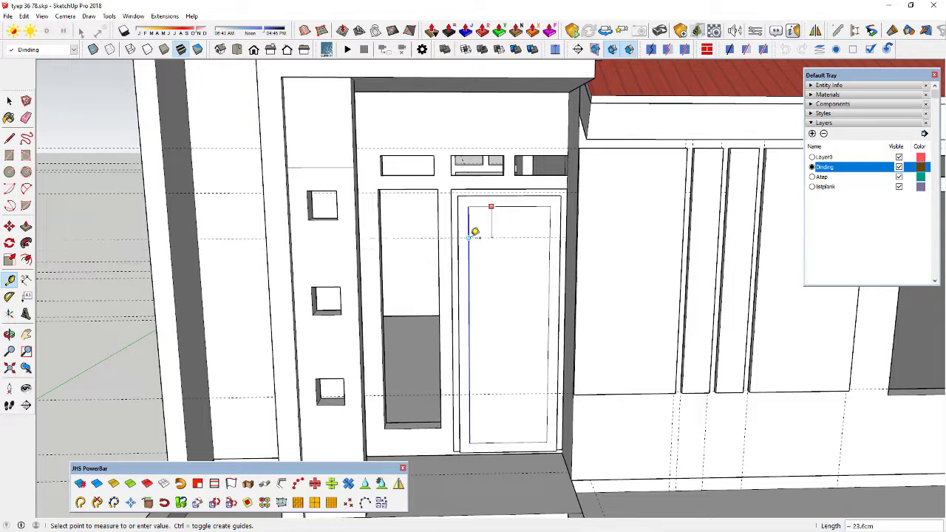
key(space)
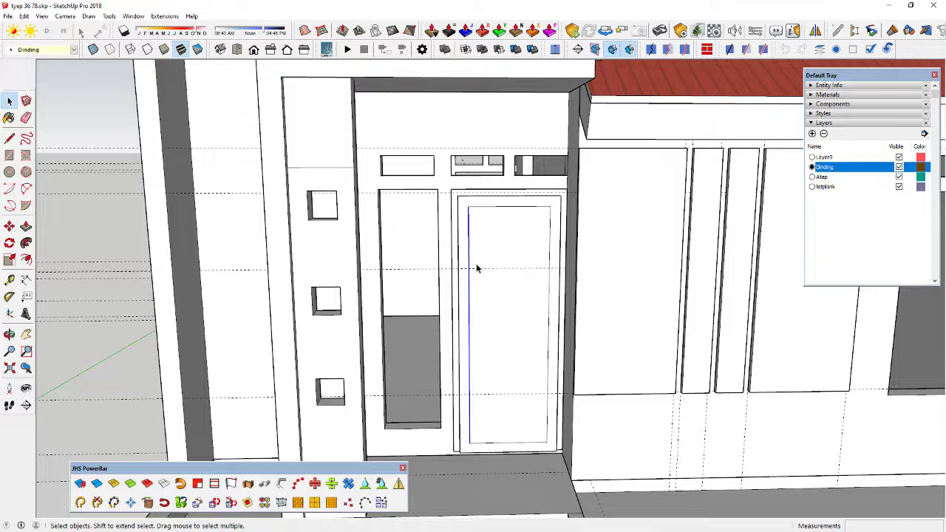
key(r)
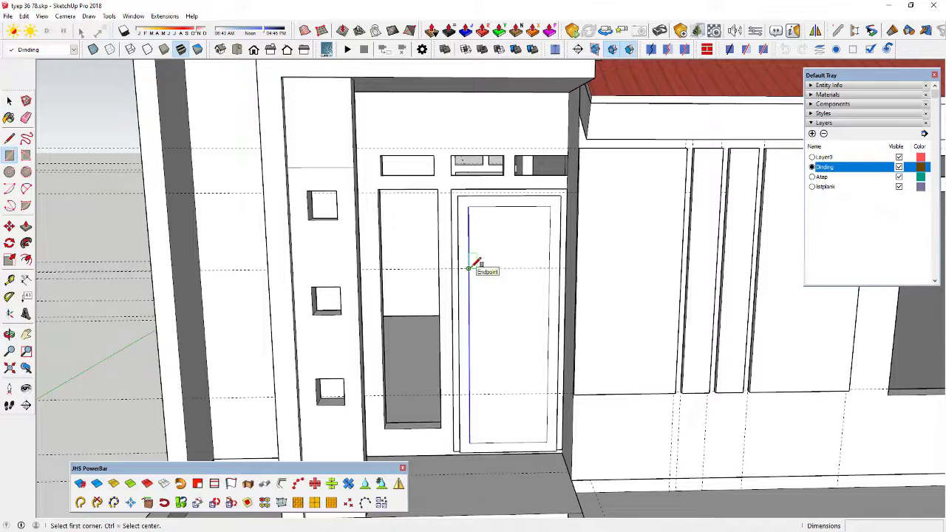
click(468, 267)
click(550, 207)
key(space)
- Copy the top quarter rectangle down the door leaf twice, each copy starting at the previous rectangle's lower edge
click(524, 243)
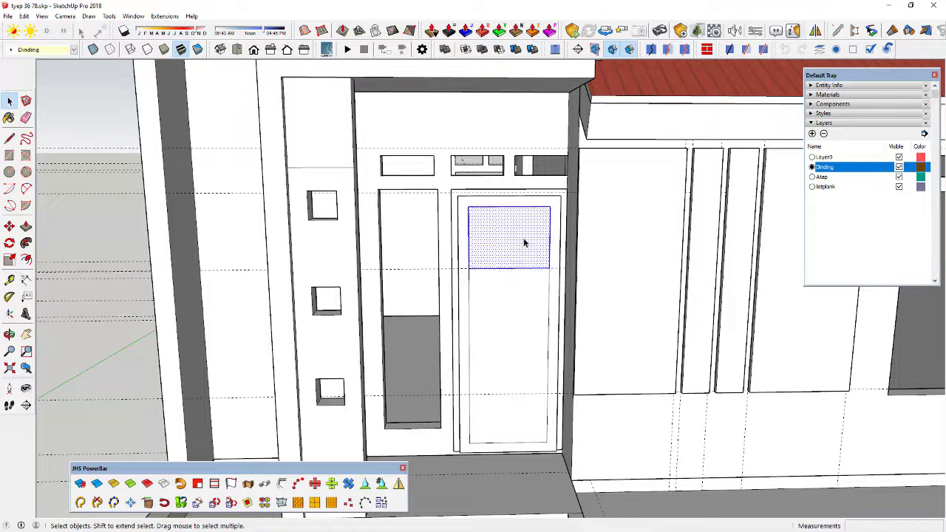
key(m)
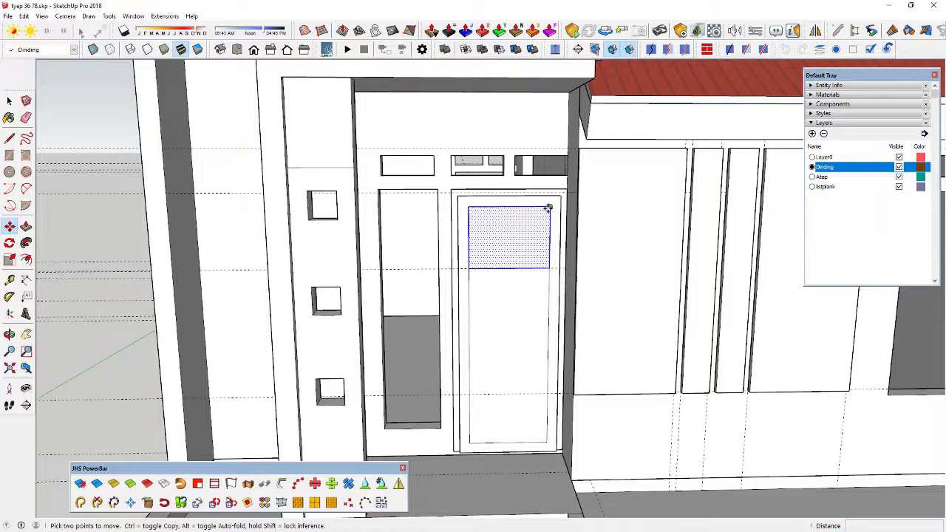
click(548, 209)
click(547, 268)
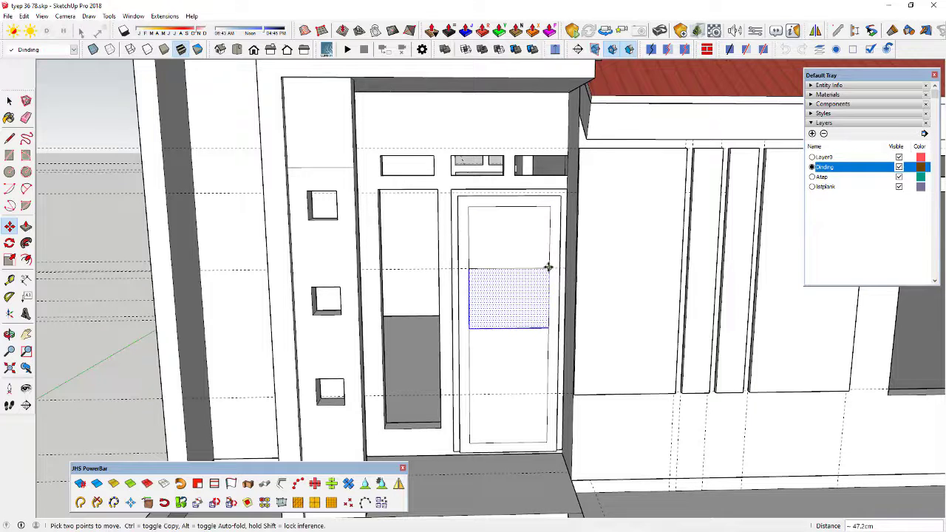
click(547, 267)
click(548, 329)
key(space)
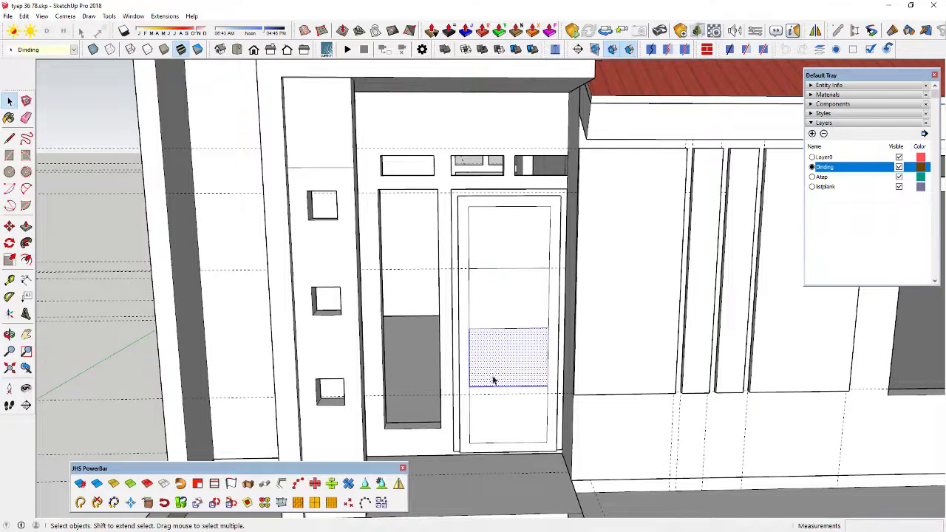
- Place guides 2 cm above and below the uppermost divider line and draw a full-width rectangle between them
middle_drag(494, 380, 467, 267)
scroll(473, 236, up, 3)
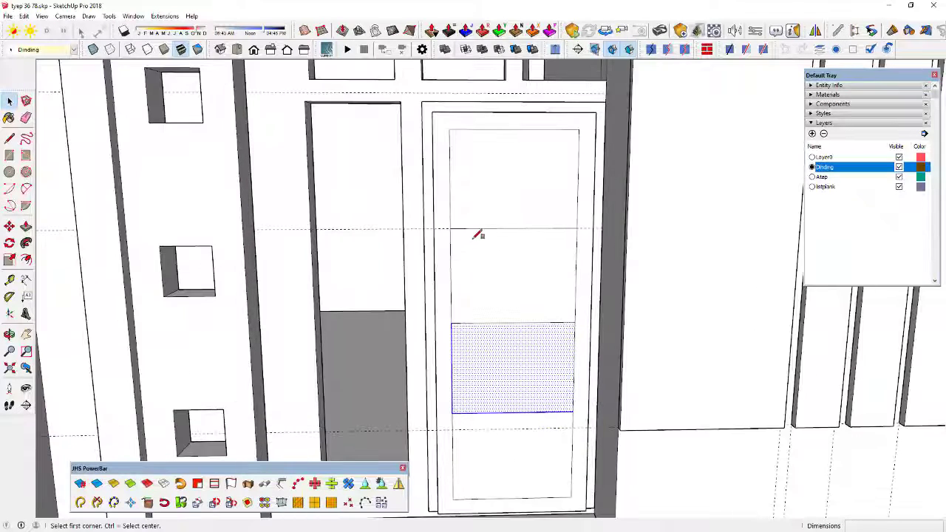
key(t)
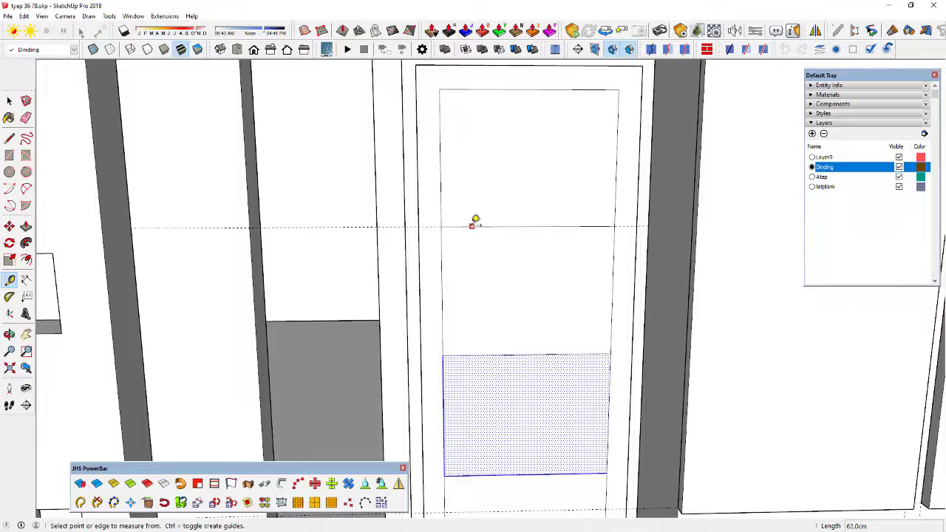
click(471, 225)
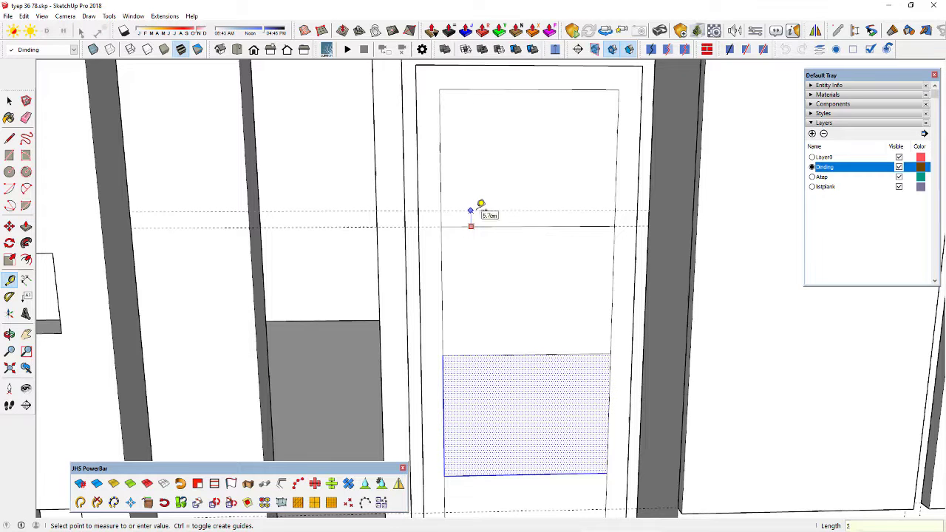
scroll(481, 220, up, 2)
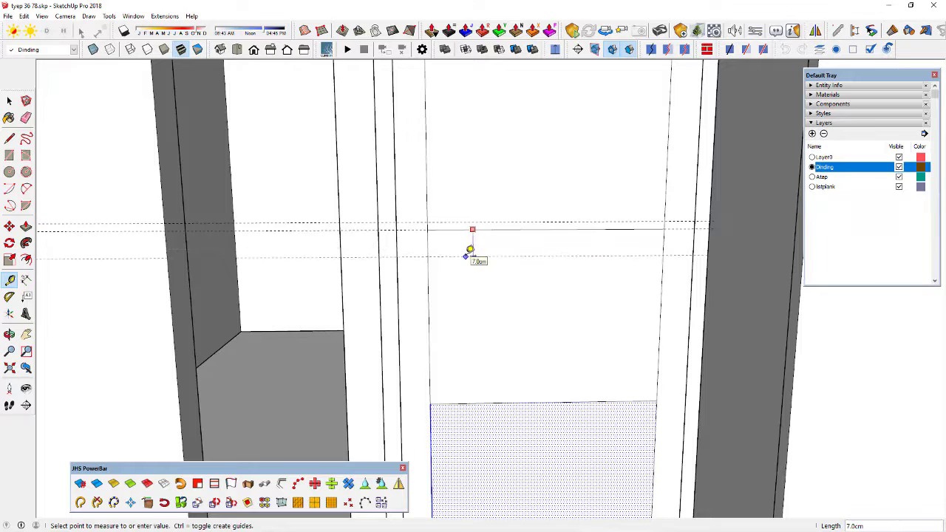
click(470, 251)
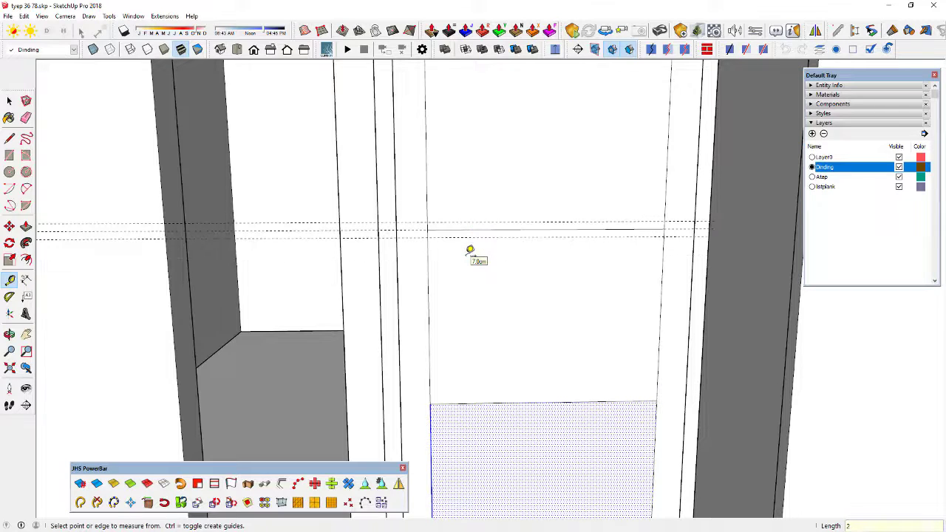
key(space)
key(r)
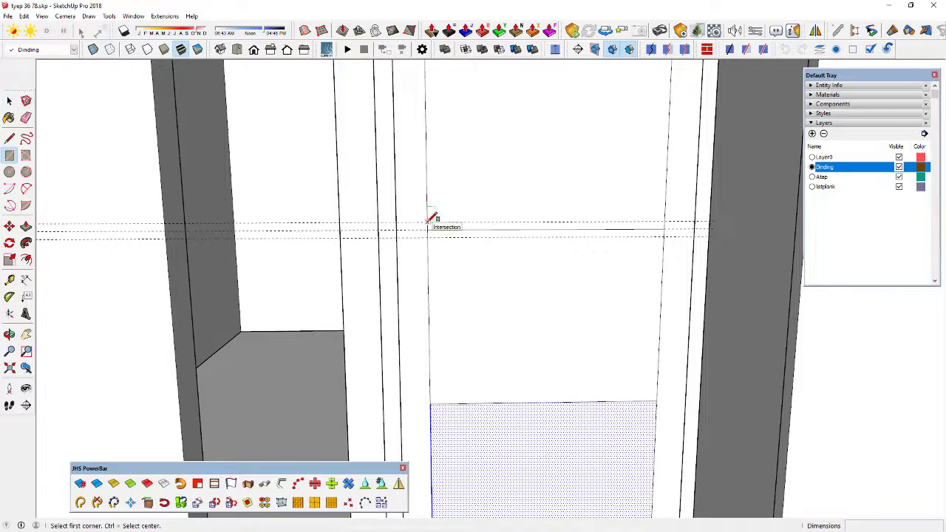
click(427, 222)
click(662, 236)
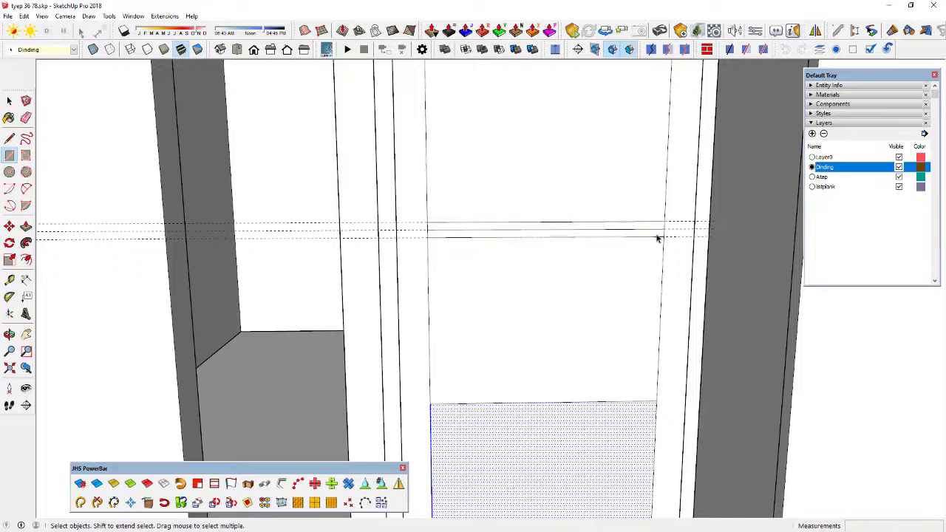
- Copy the upper crossbar's top and bottom edges down so they straddle the middle divider line
key(space)
click(647, 237)
shift+click(639, 228)
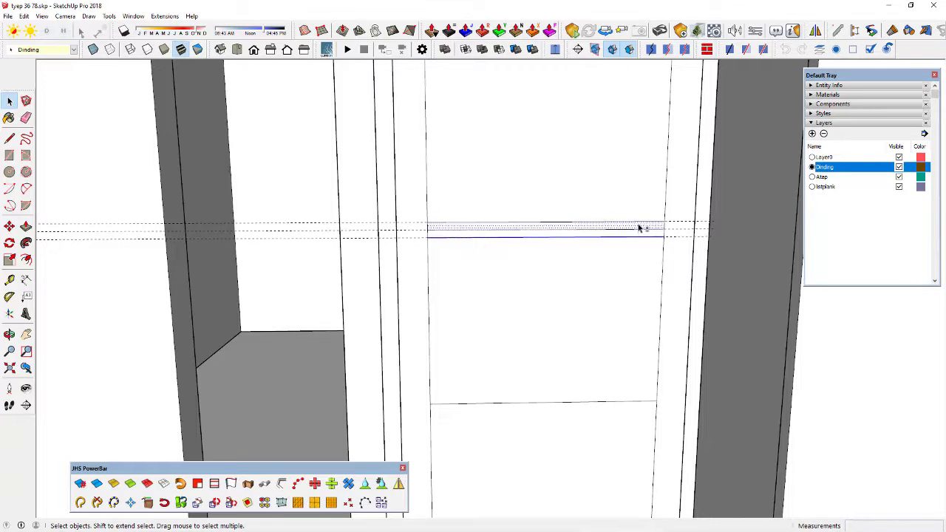
shift+click(634, 223)
shift+click(634, 228)
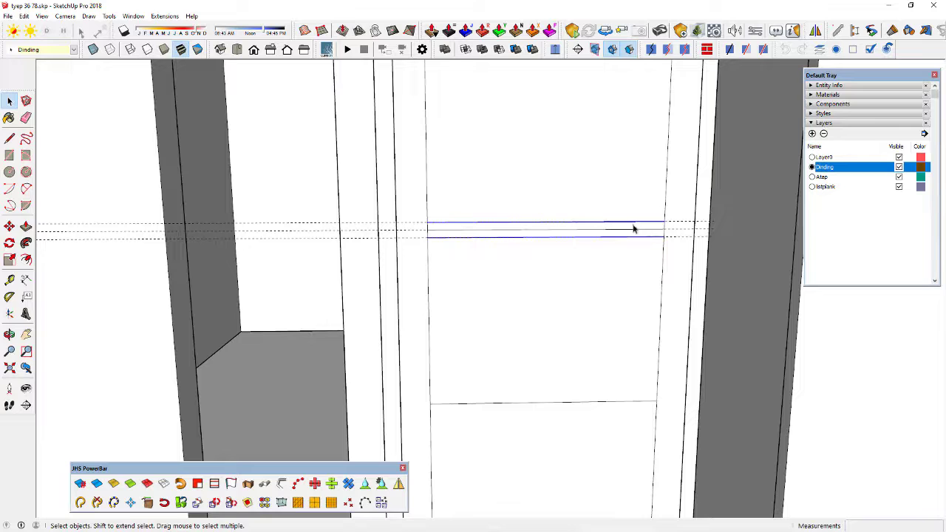
key(m)
key(ctrl)
click(429, 230)
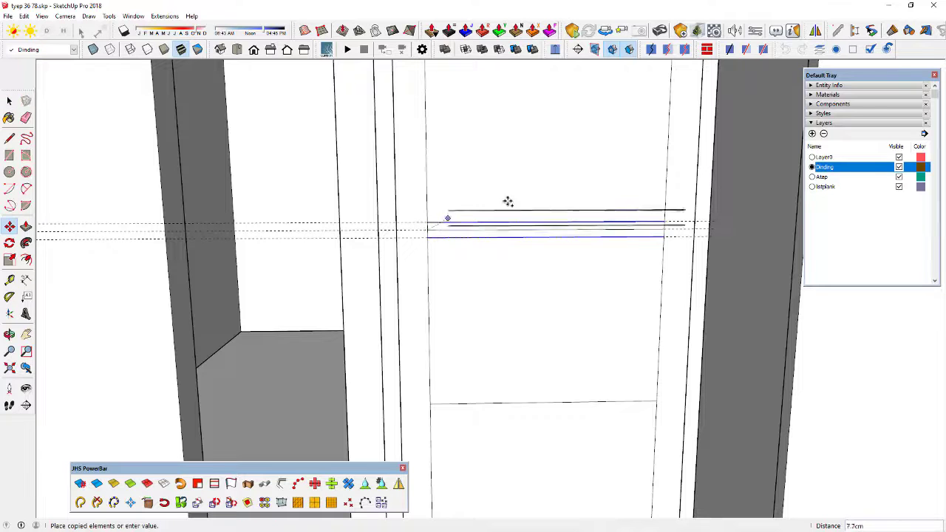
scroll(510, 222, down, 3)
click(467, 323)
scroll(468, 324, up, 2)
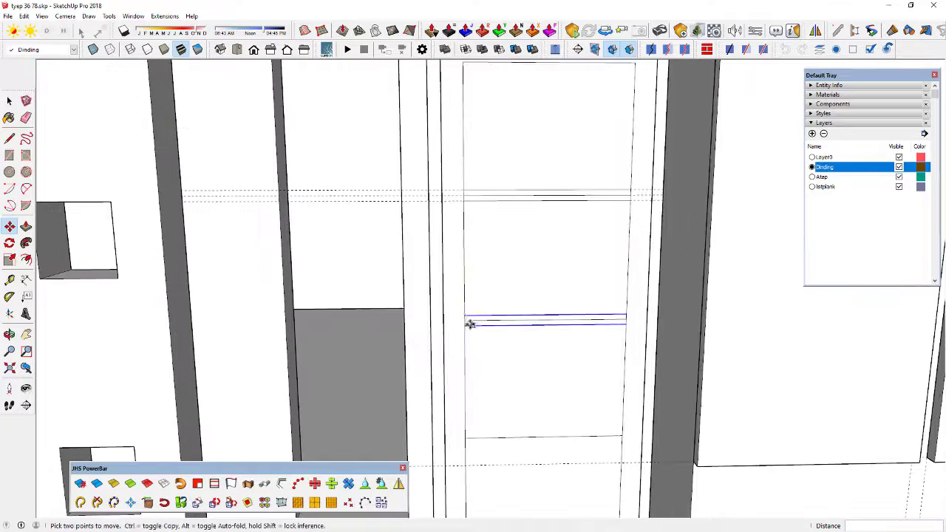
- Copy the middle crossbar's pair of edges down so they straddle the lowest divider line
key(ctrl)
click(465, 320)
scroll(507, 310, down, 3)
scroll(486, 344, up, 2)
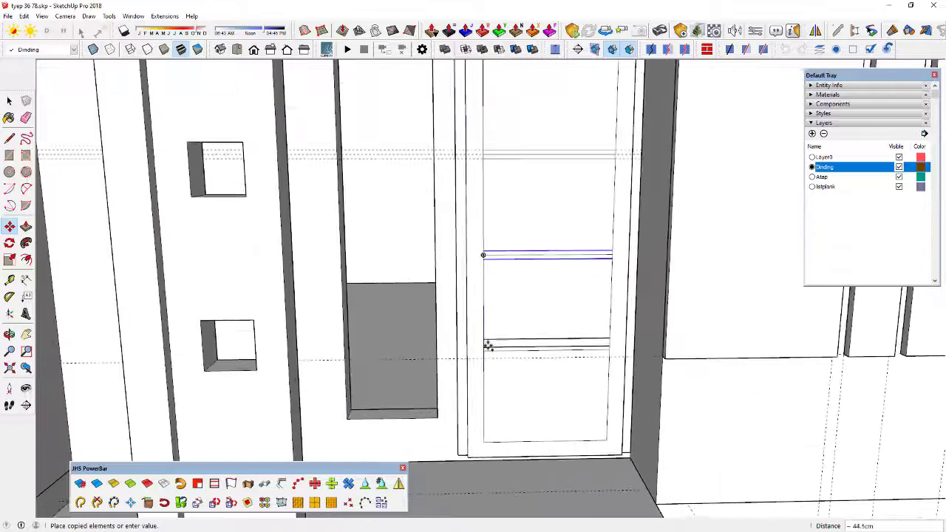
click(485, 351)
scroll(507, 352, up, 2)
key(space)
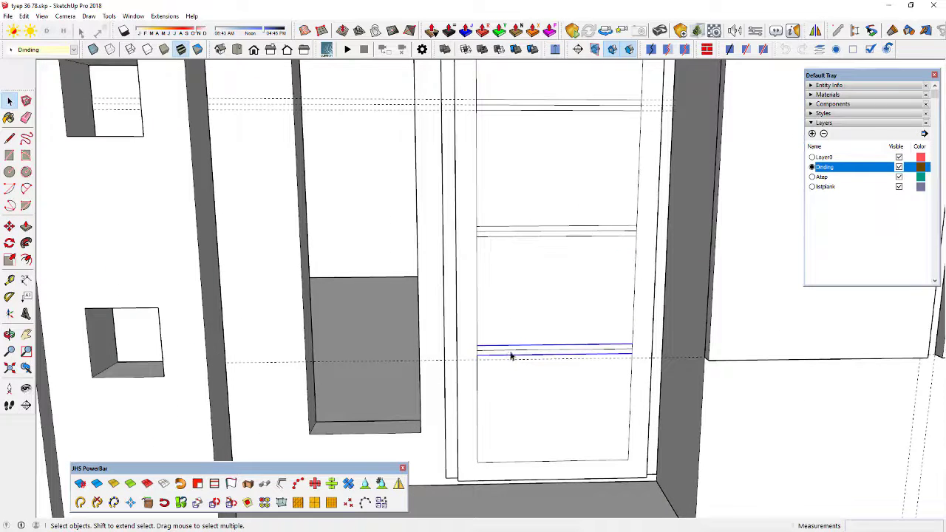
- Erase the divider centre lines, the side segments between each crossbar's edges and the crossbar guides, leaving four separate panel outlines on the door leaf
click(512, 352)
key(Delete)
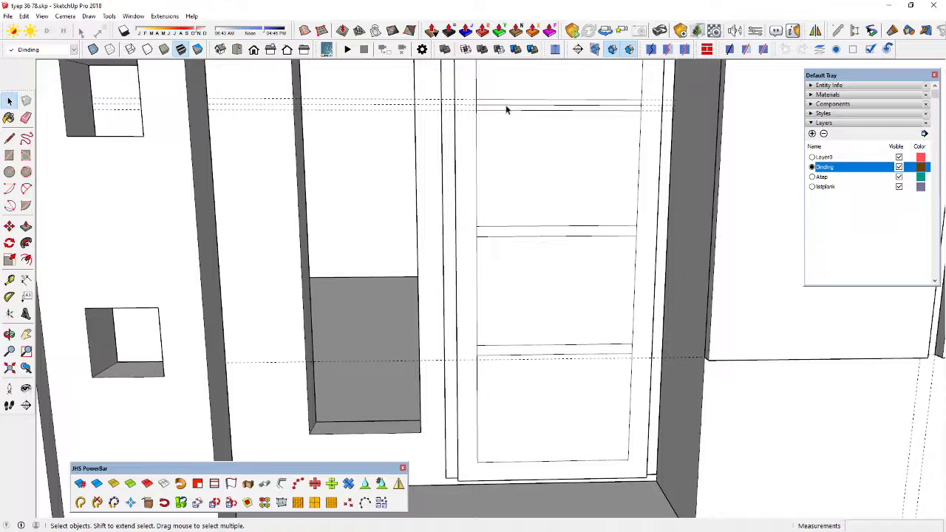
scroll(510, 203, down, 3)
key(e)
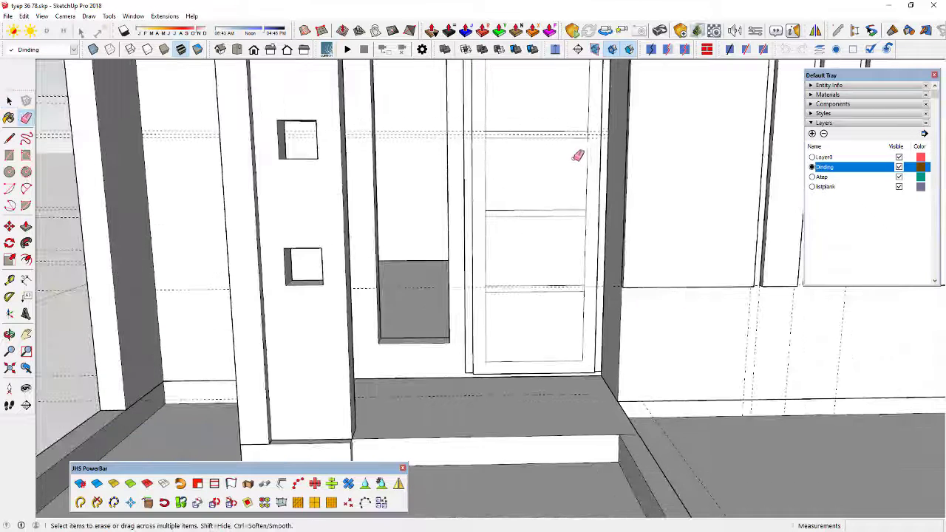
scroll(578, 155, up, 3)
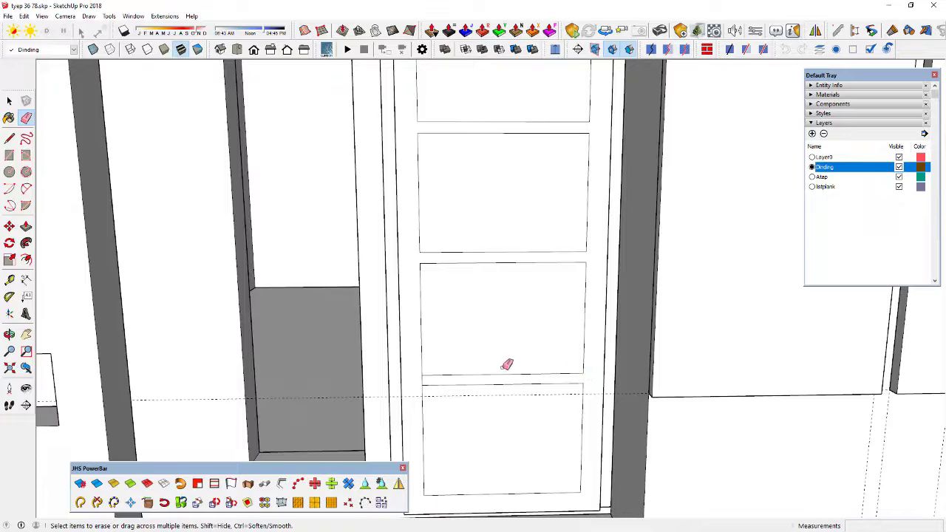
key(space)
scroll(465, 295, down, 3)
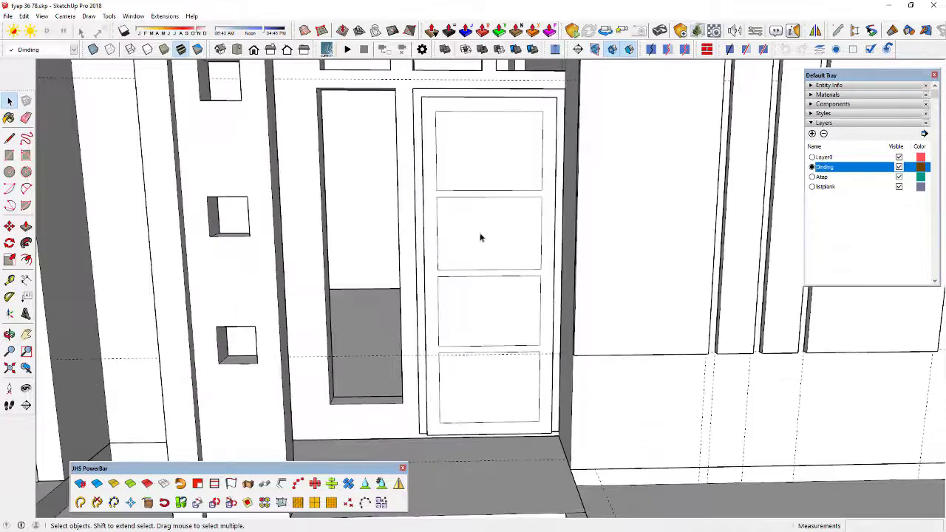
- Push each of the four door panels 2 cm into the leaf
middle_drag(479, 237, 582, 272)
scroll(477, 157, up, 2)
key(p)
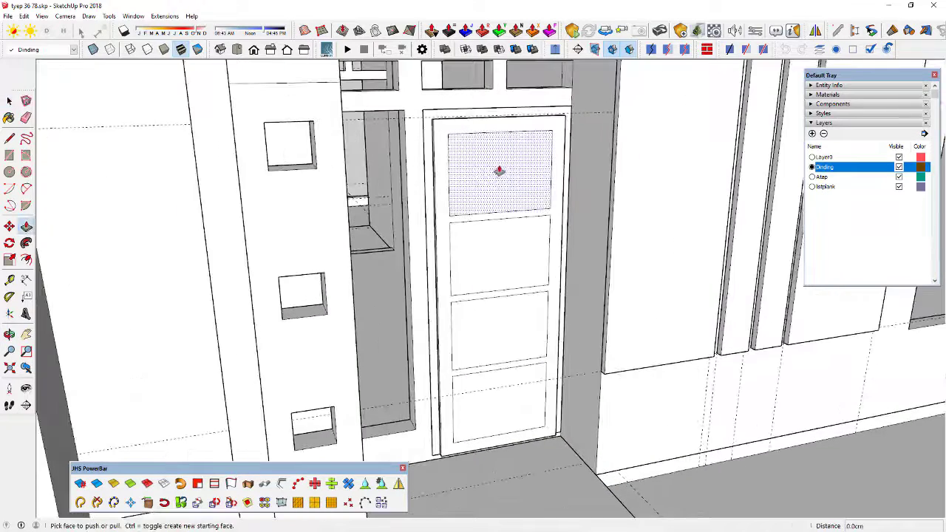
scroll(500, 173, up, 4)
click(503, 174)
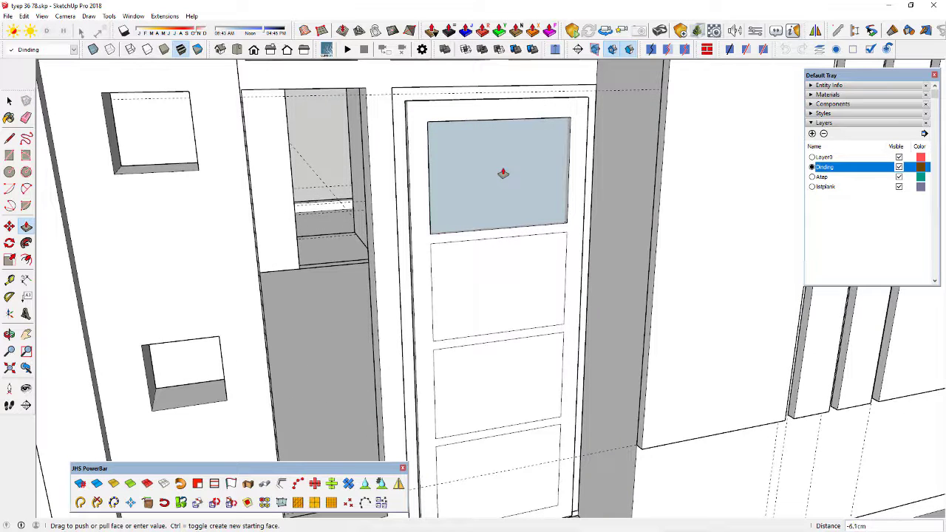
text(2)
key(Return)
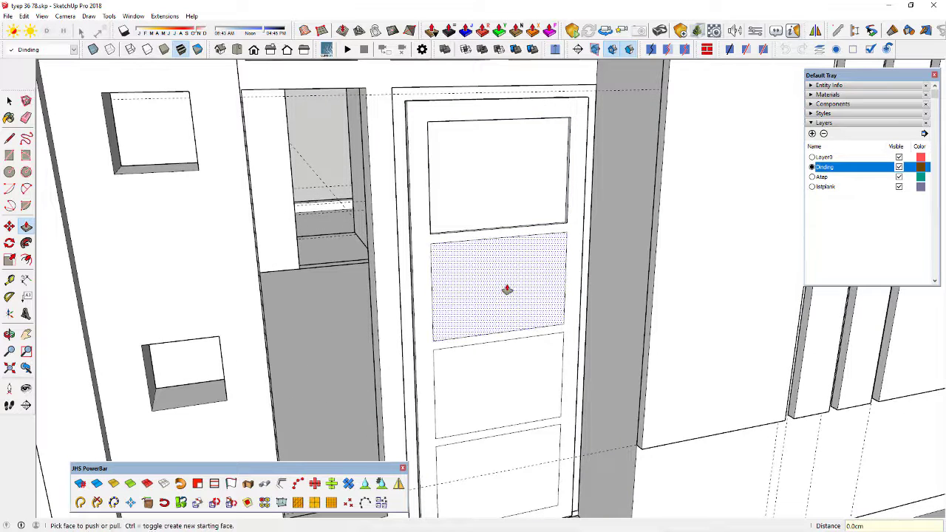
double_click(507, 387)
double_click(510, 462)
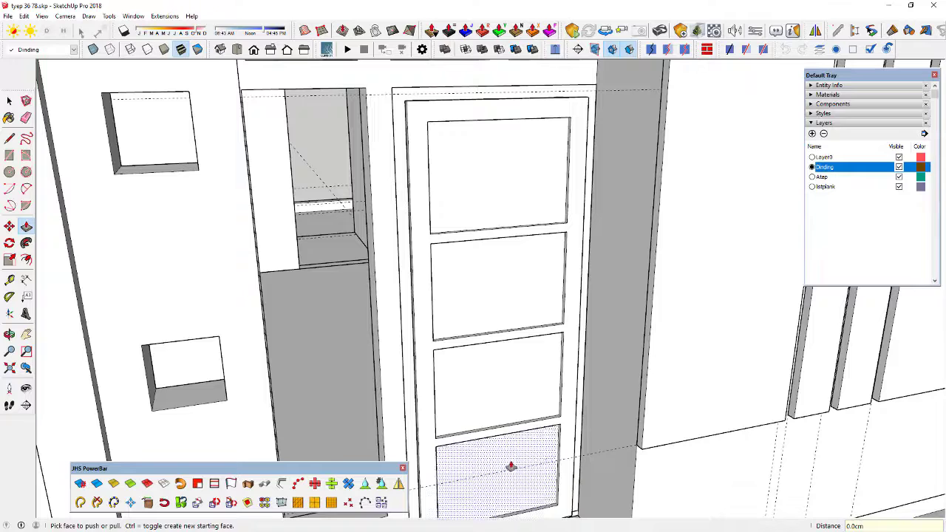
- Offset the outline of each of the four recessed panels 5 cm inward
click(26, 259)
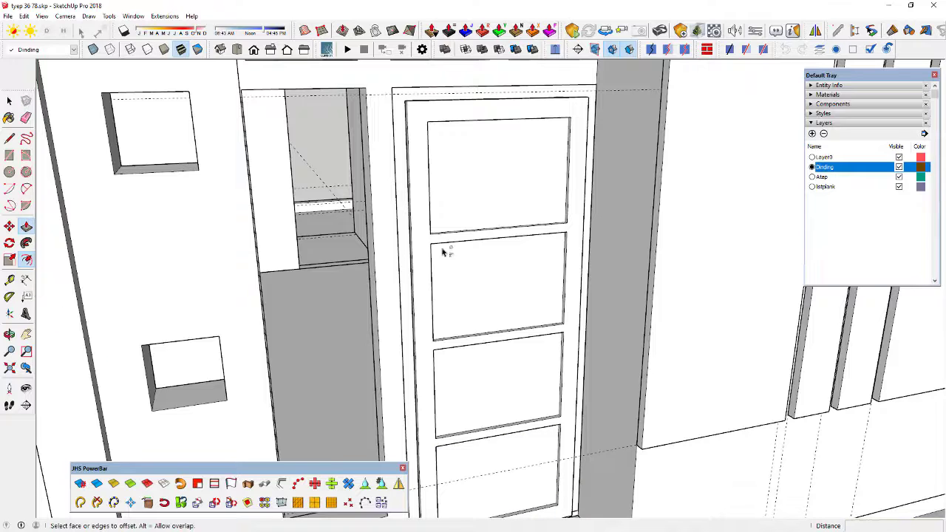
click(532, 181)
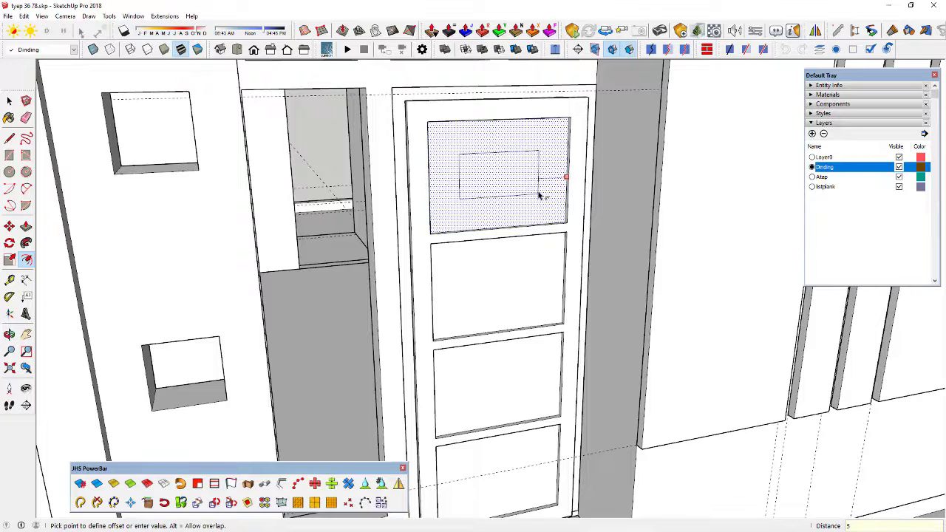
key(Return)
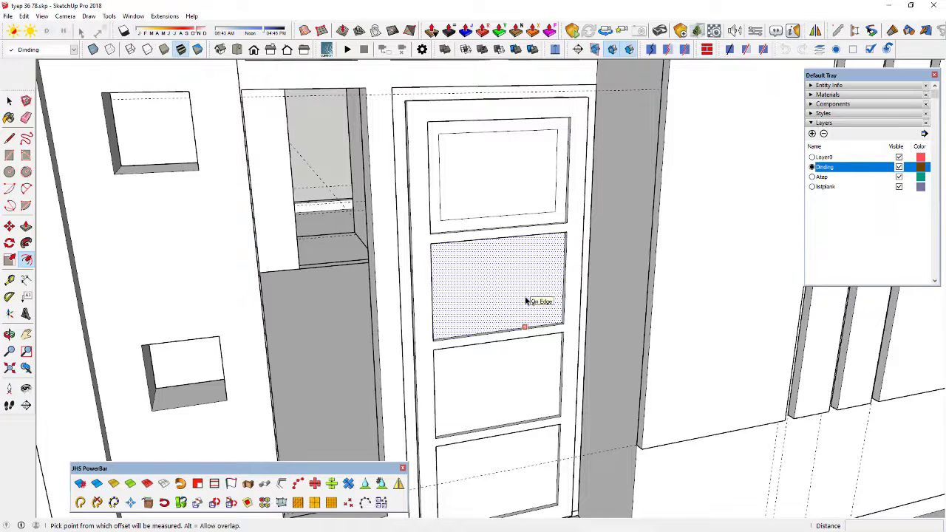
double_click(527, 301)
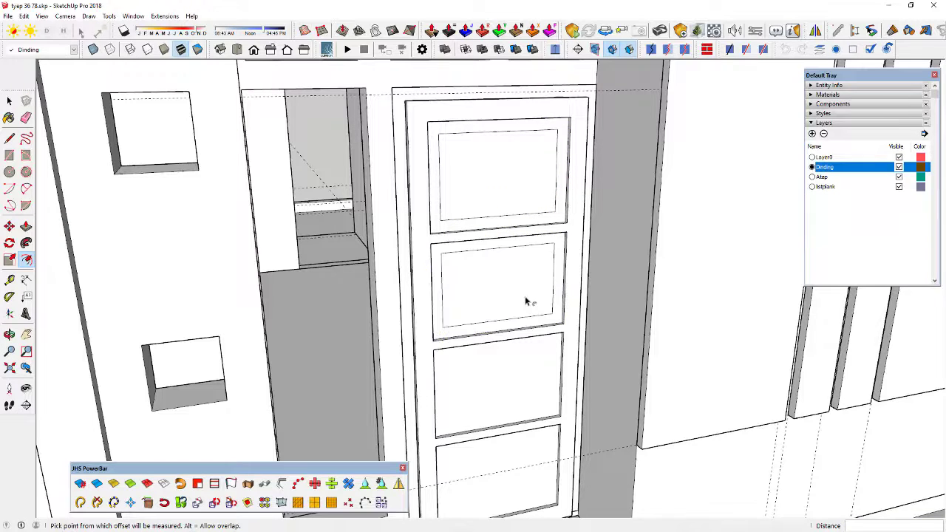
double_click(518, 362)
double_click(511, 466)
key(space)
scroll(522, 478, down, 2)
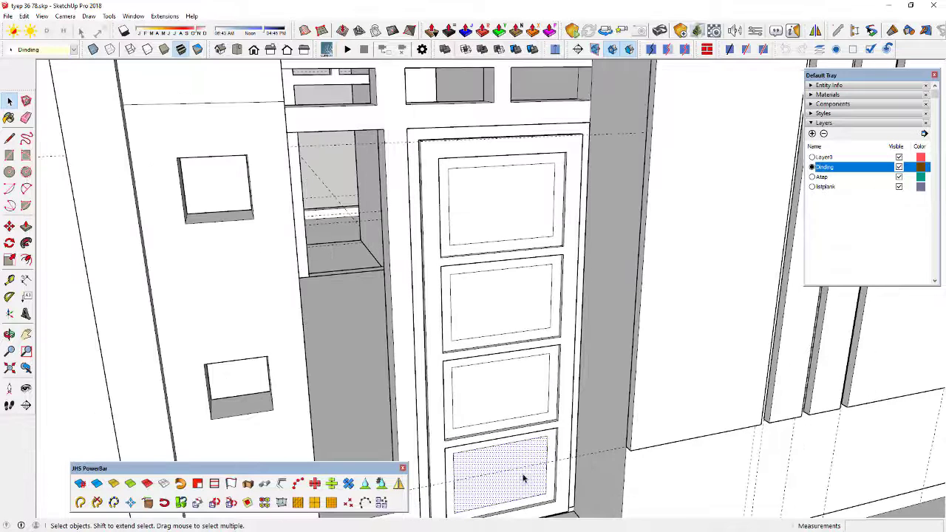
- Move the inner faces and edges of all four panels 2 cm outward along the green axis to form sloped borders
double_click(519, 476)
shift+click(516, 400)
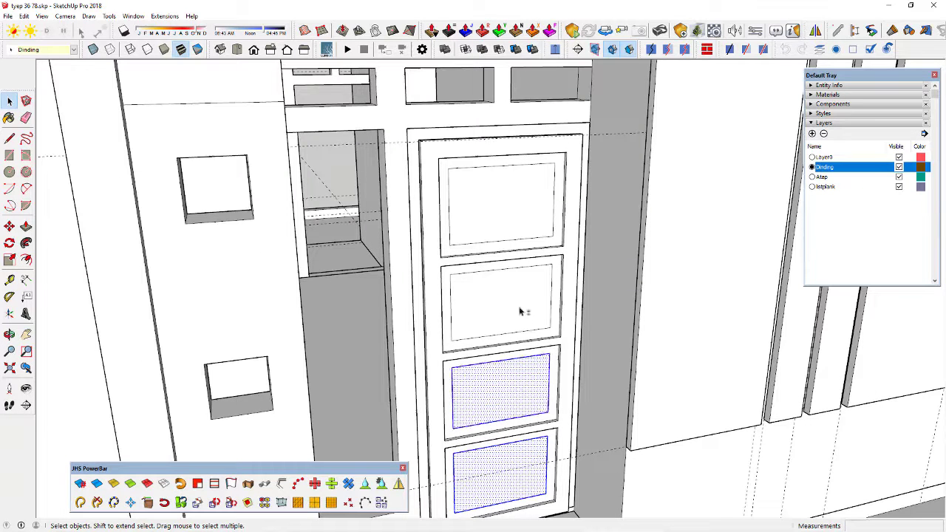
shift+click(523, 309)
shift+click(507, 224)
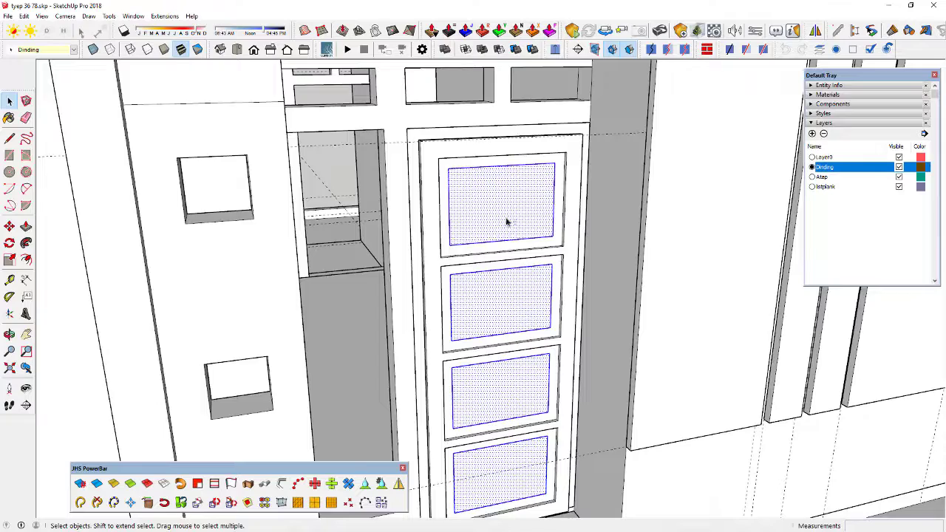
scroll(510, 236, down, 2)
key(m)
scroll(521, 484, up, 1)
scroll(521, 485, up, 2)
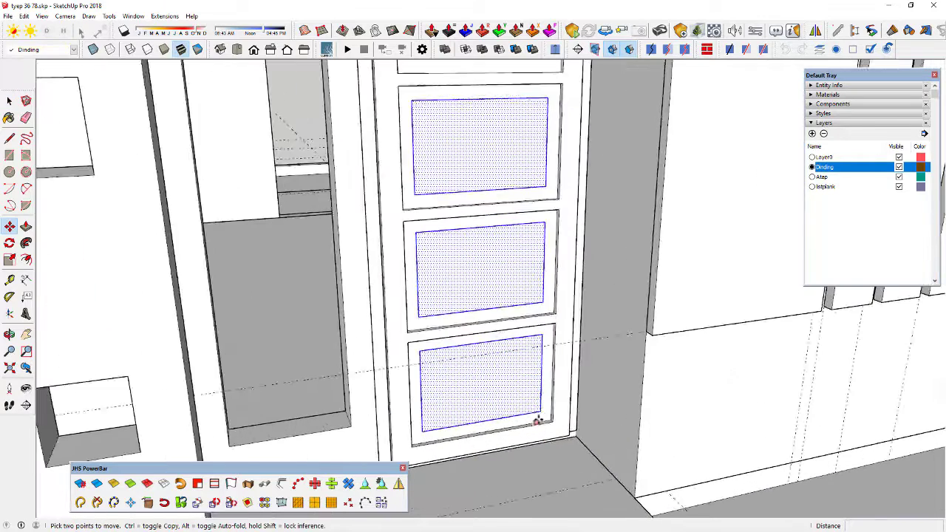
click(543, 412)
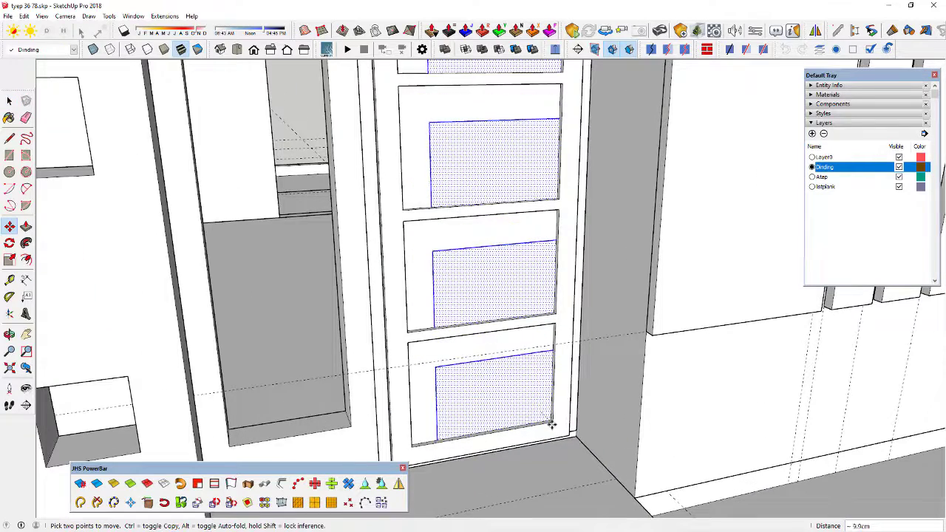
click(541, 419)
middle_drag(553, 422, 555, 450)
middle_drag(513, 444, 515, 454)
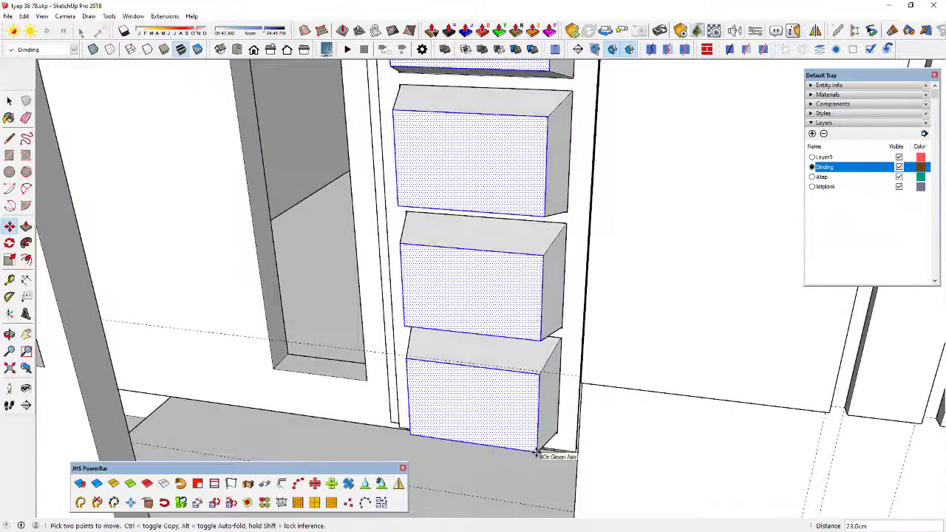
key(Return)
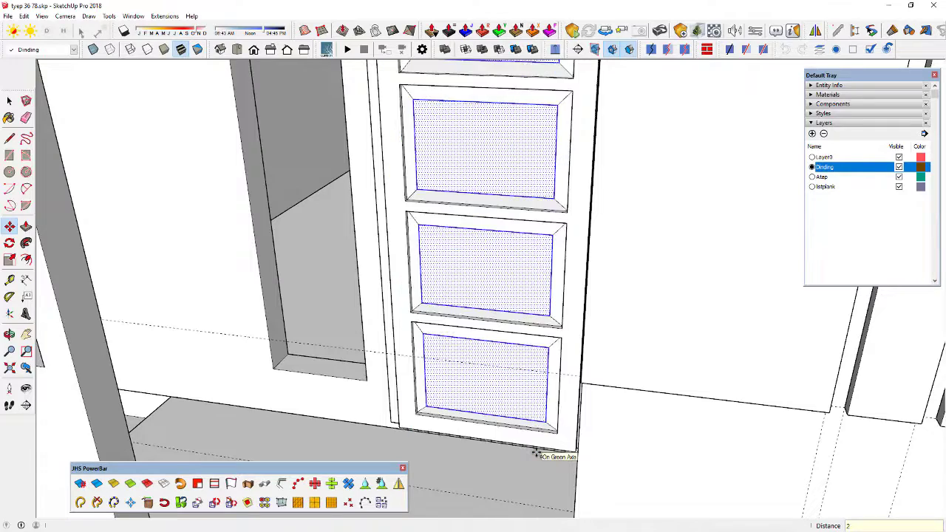
- Select the whole panelled door leaf and make it a component
key(space)
scroll(486, 378, down, 3)
middle_drag(485, 378, 494, 331)
triple_click(494, 330)
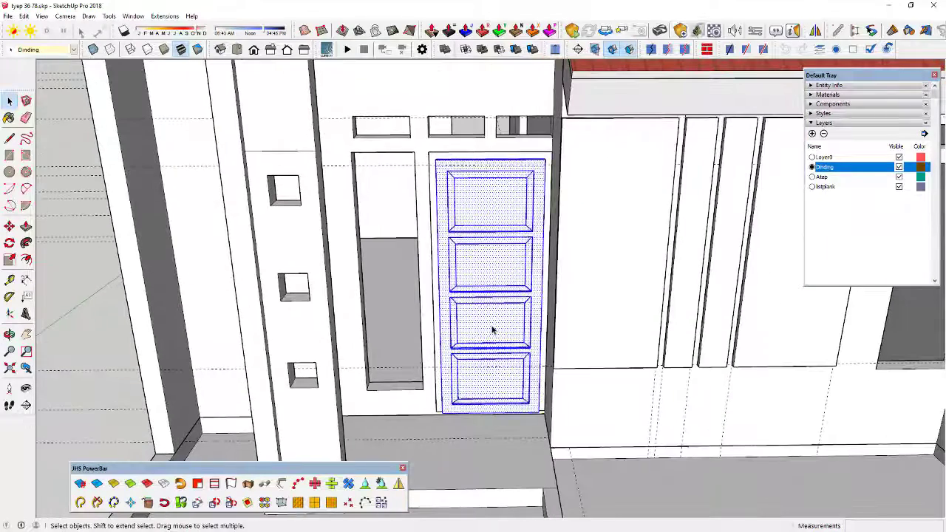
right_click(488, 333)
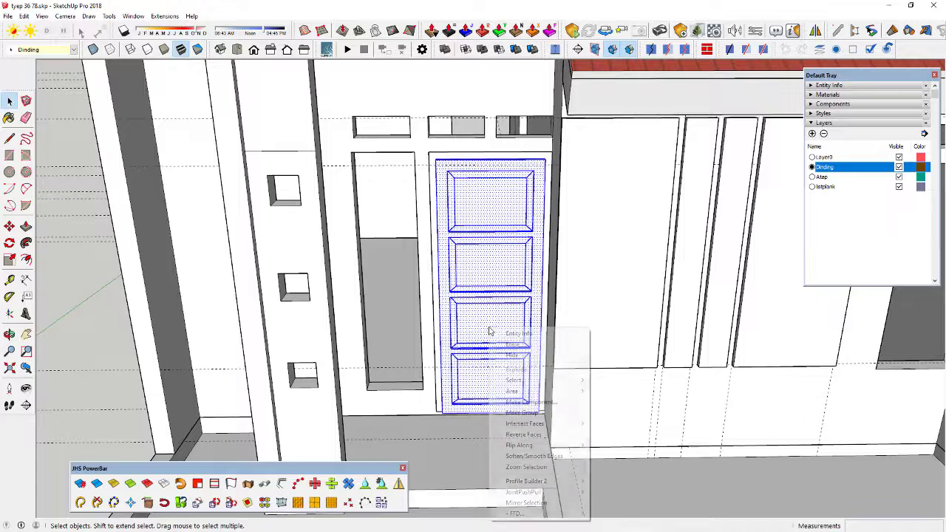
click(527, 402)
click(482, 363)
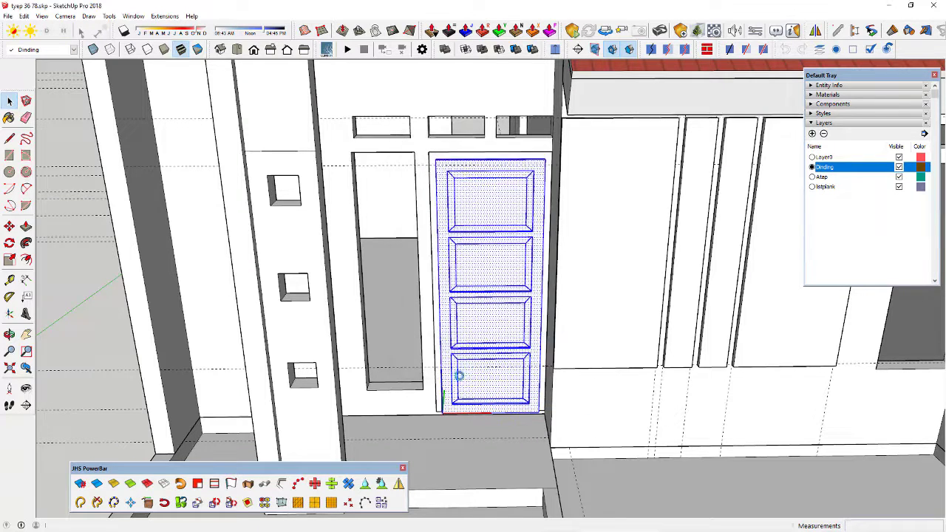
- Move the door leaf 3 cm back by its lower corner so its front is flush with the frame
scroll(459, 419, up, 2)
scroll(459, 419, up, 5)
key(m)
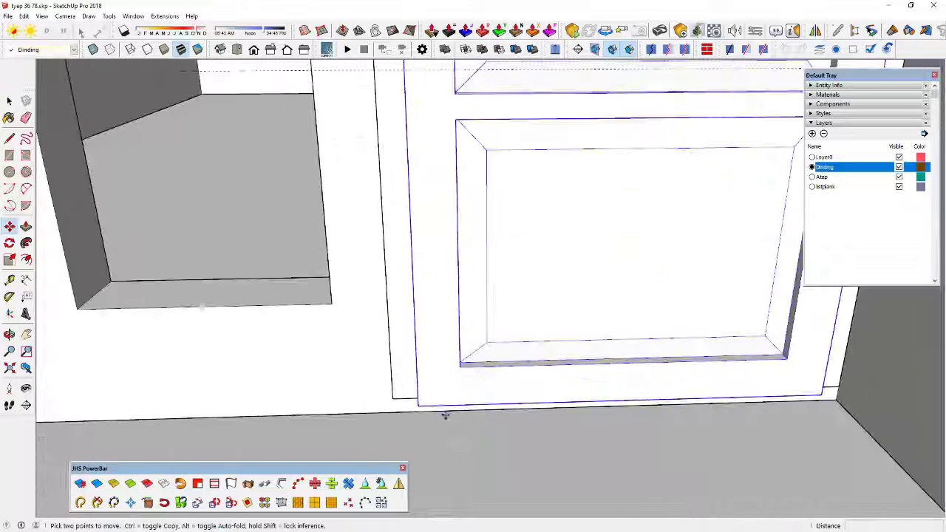
click(425, 405)
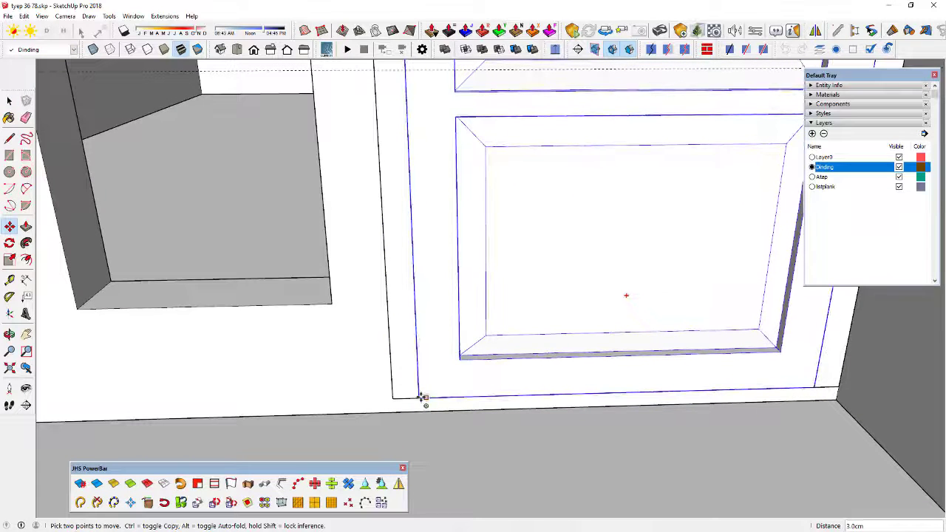
scroll(426, 403, up, 2)
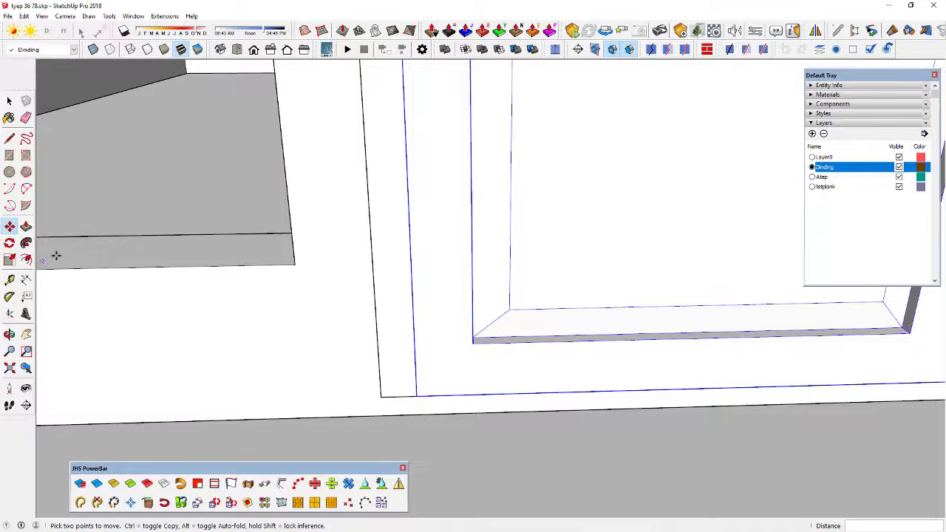
- Using X-ray display, move the door leaf 11 cm back from its rear lower corner to the frame's rear corner, then restore opaque faces
click(92, 49)
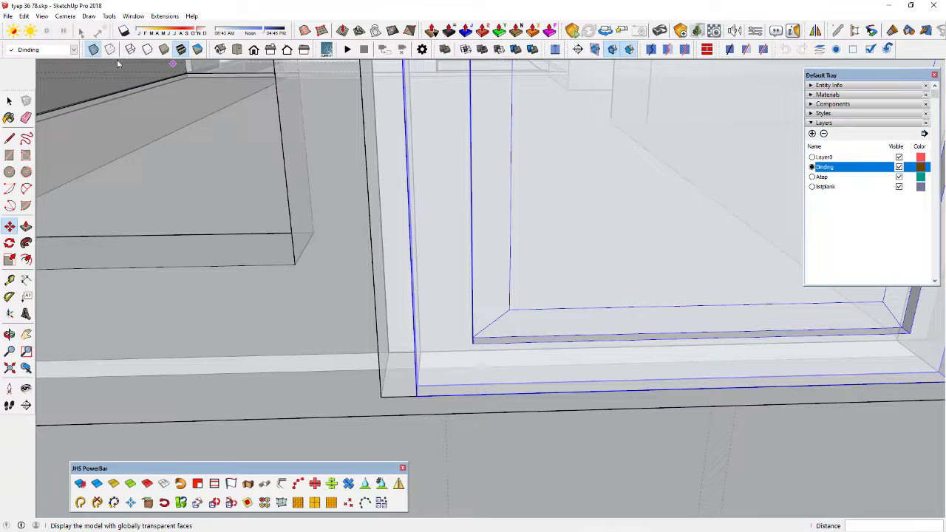
scroll(419, 391, up, 1)
click(418, 386)
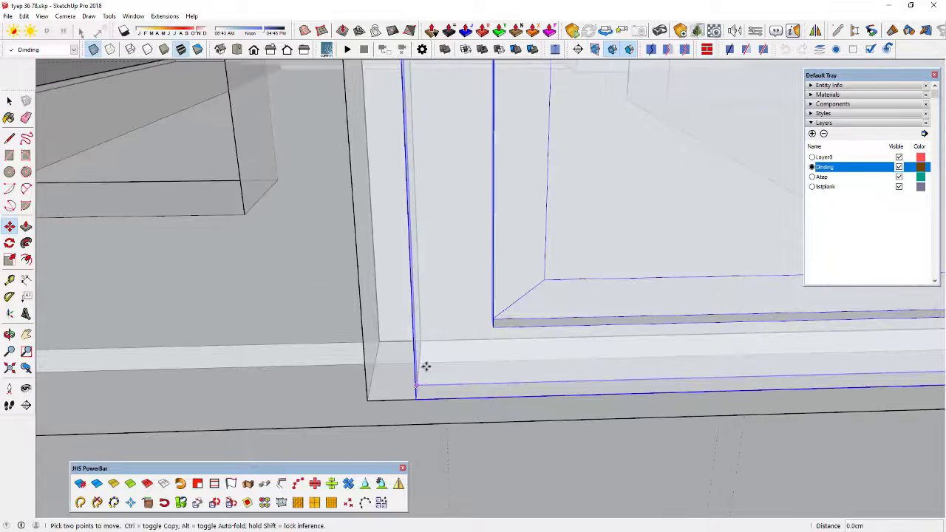
click(423, 343)
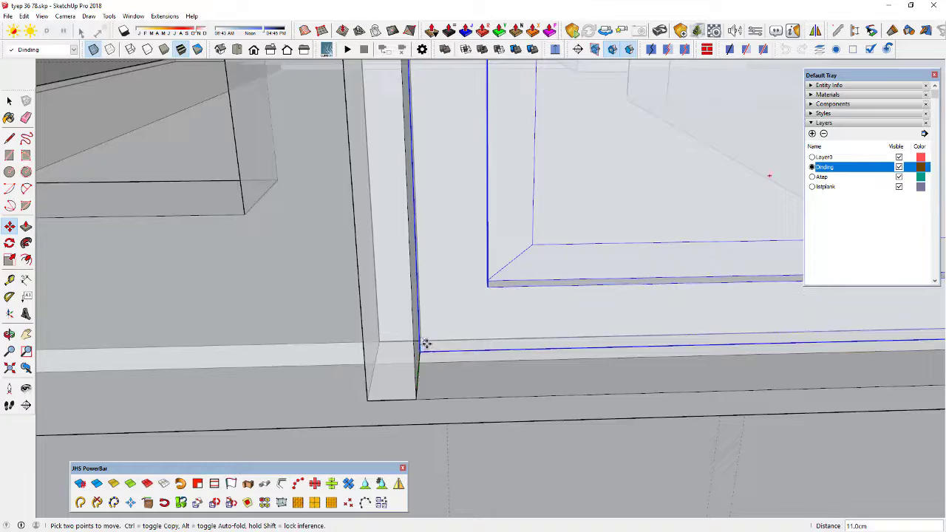
scroll(425, 344, down, 4)
click(93, 49)
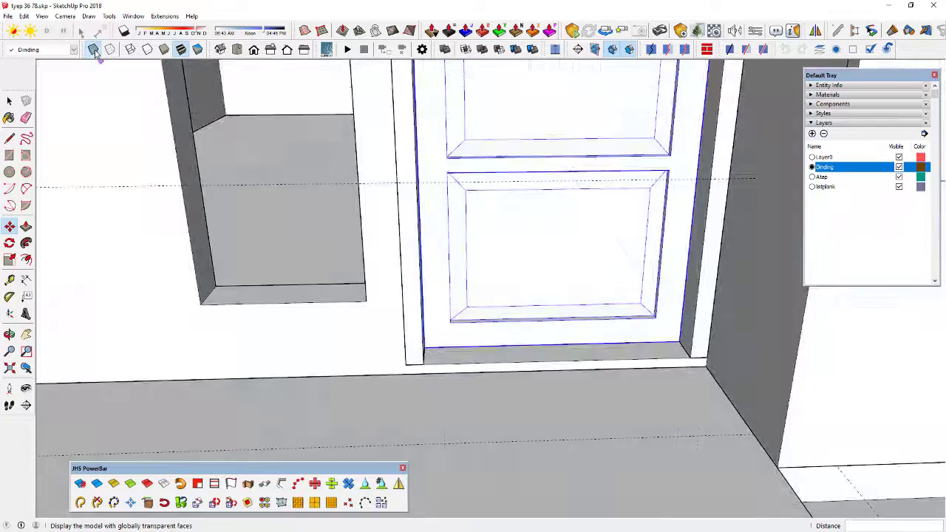
- Group the door leaf together with its frame
key(space)
scroll(444, 369, down, 6)
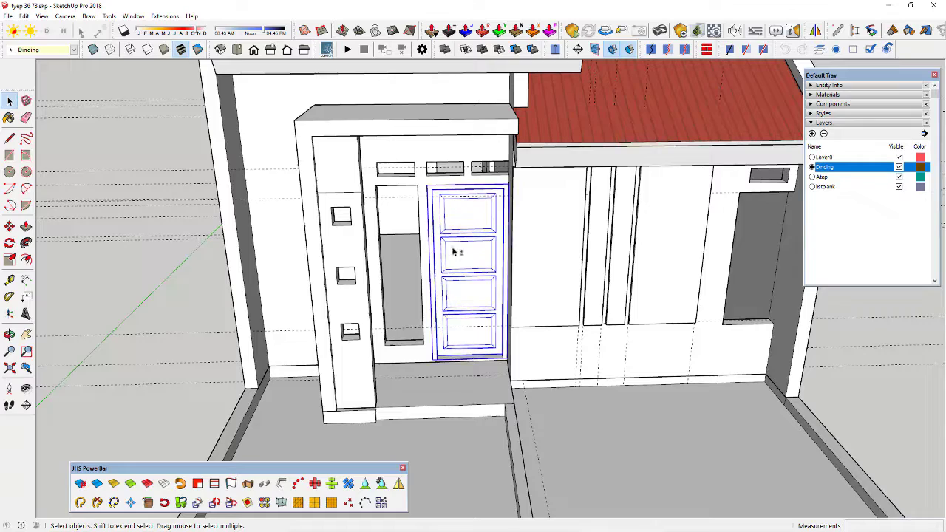
right_click(457, 252)
click(475, 310)
- Draw a 45 × 190 cm rectangle across the tall narrow window opening beside the door
middle_drag(475, 310, 260, 335)
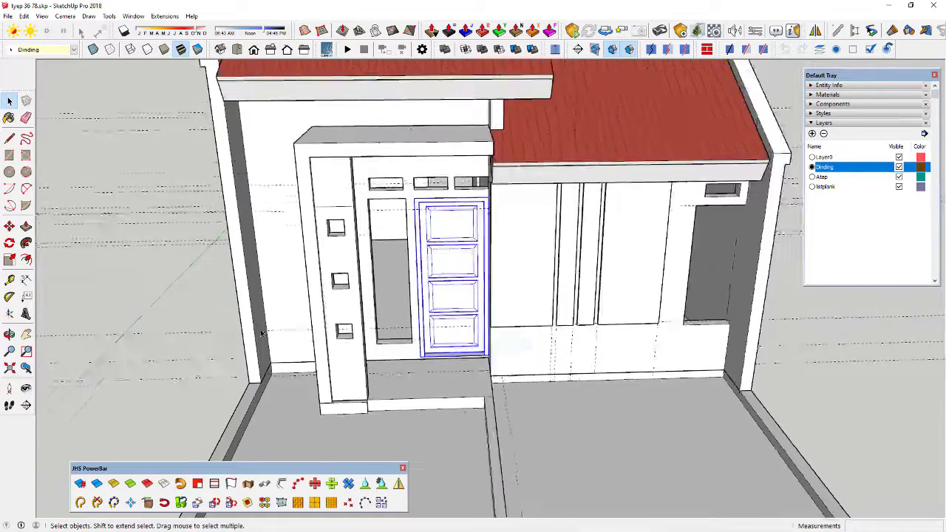
scroll(160, 333, down, 5)
middle_drag(161, 334, 255, 303)
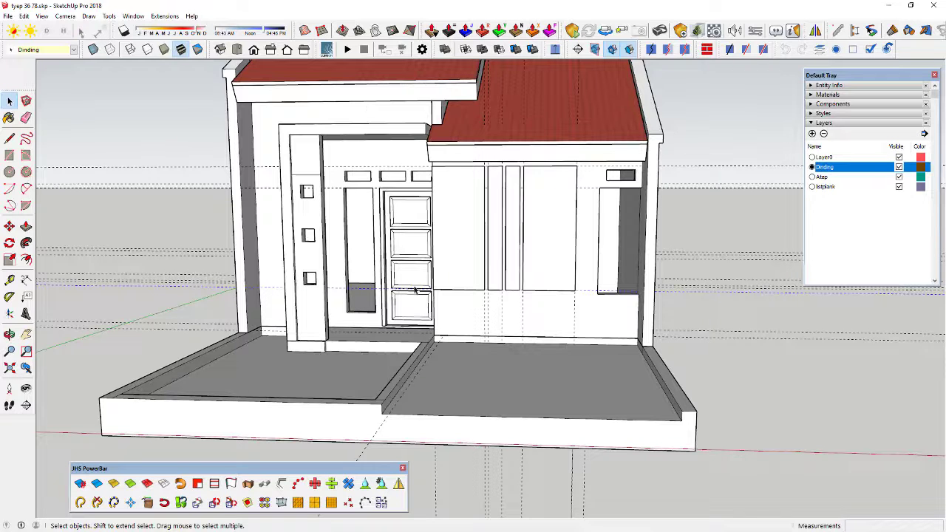
key(r)
scroll(347, 222, up, 1)
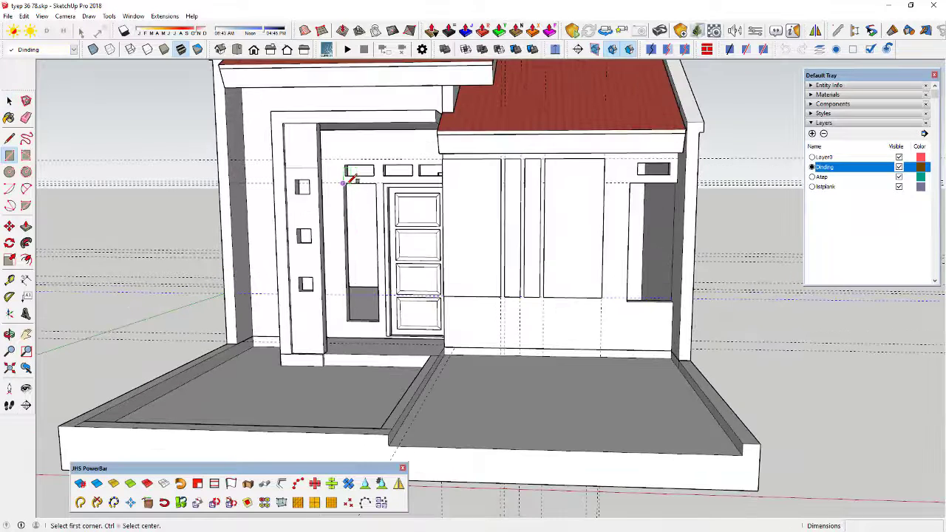
click(344, 182)
scroll(378, 322, up, 1)
click(379, 327)
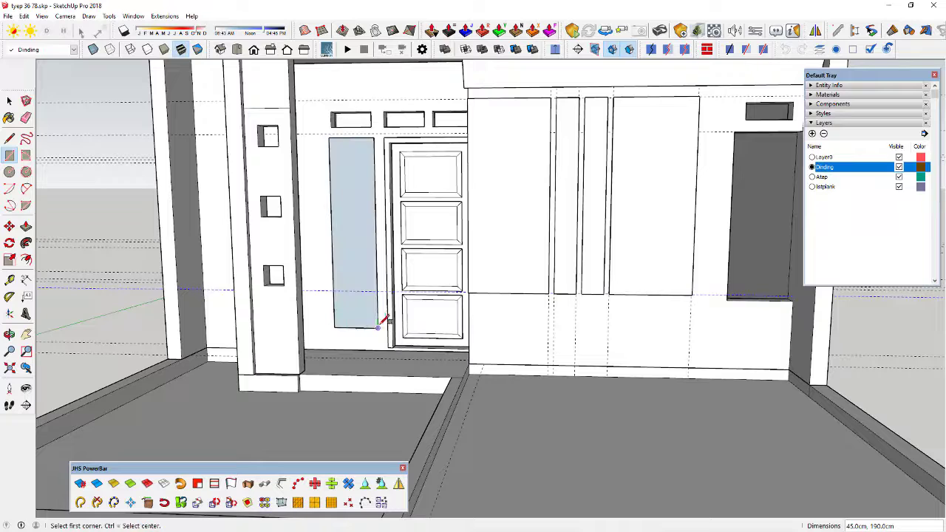
- Offset the narrow window rectangle 5 cm inward and delete the inner face to leave the frame outline
key(f)
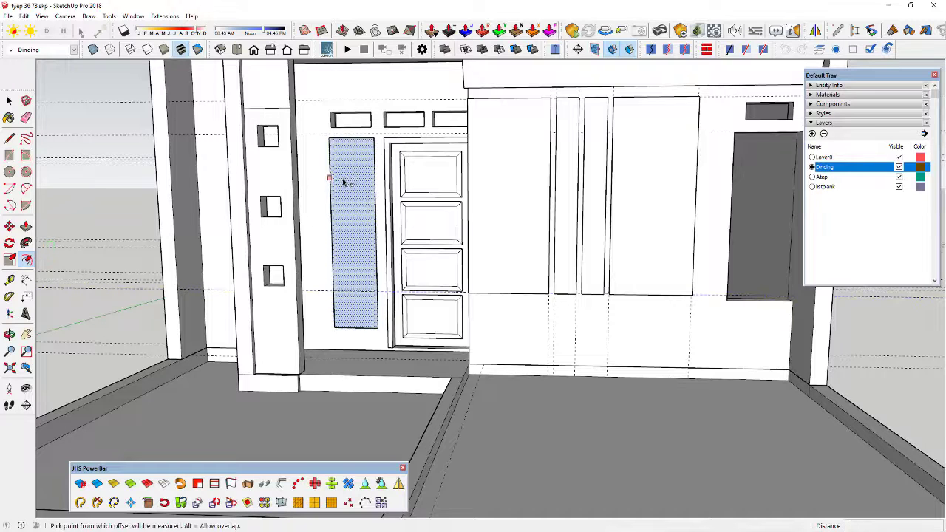
click(338, 181)
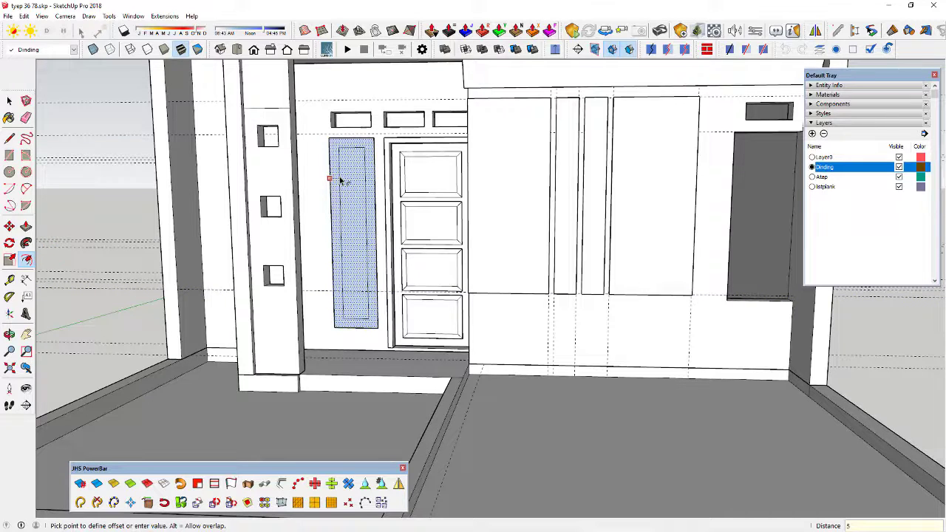
text(5)
key(Return)
key(space)
key(Delete)
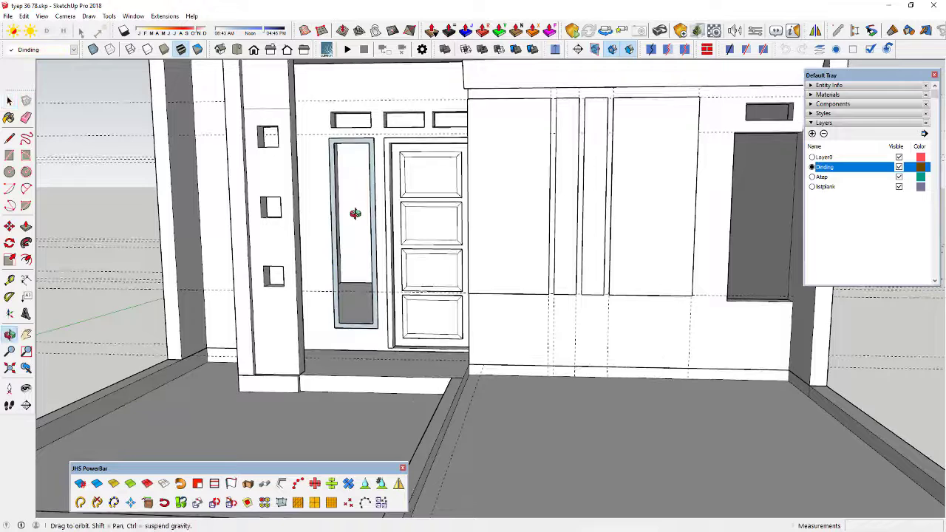
- Extrude the narrow window's frame outline 14 cm and group the resulting frame
scroll(352, 217, up, 3)
key(p)
click(325, 232)
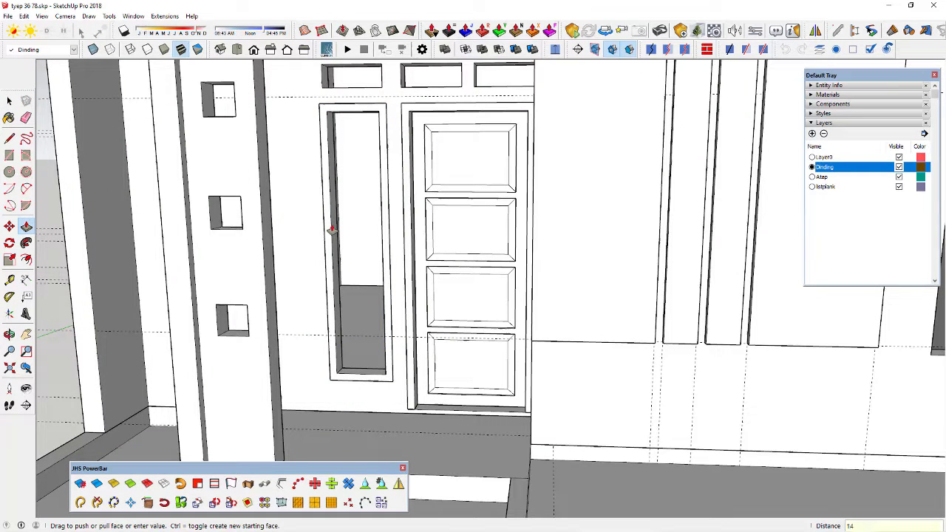
click(332, 230)
key(space)
double_click(332, 223)
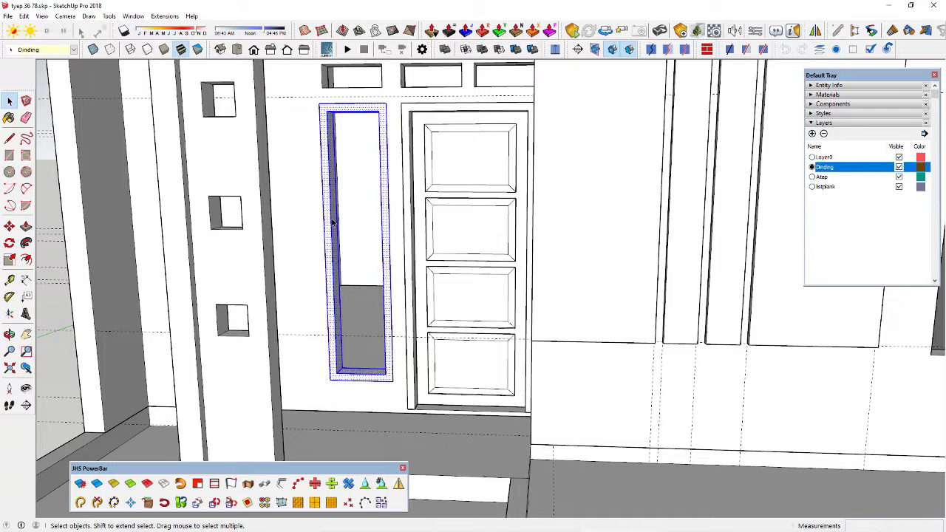
right_click(336, 214)
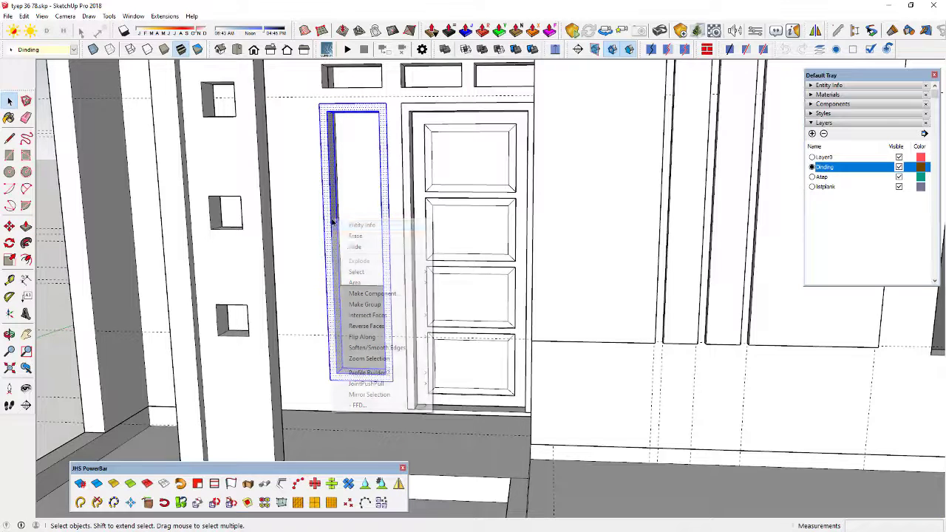
click(370, 303)
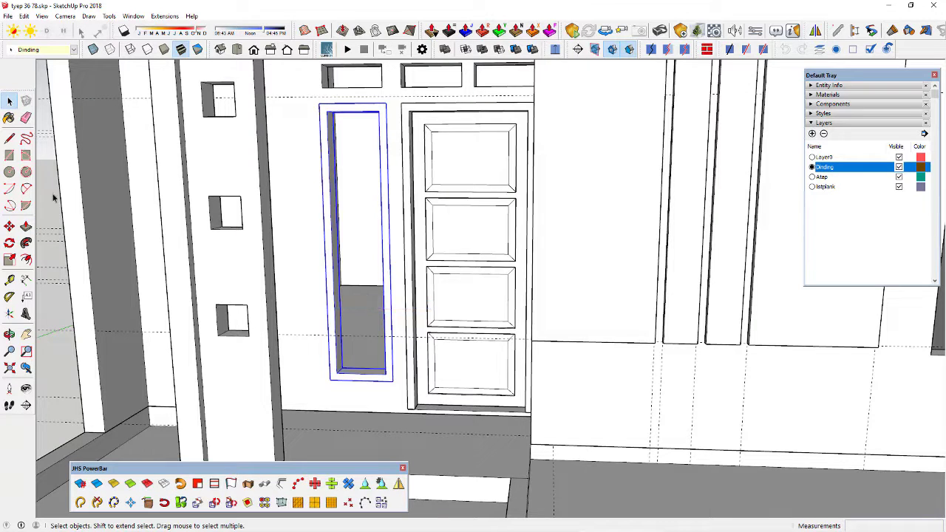
- Draw a rectangle across the inside opening of the narrow window frame, corner to corner
click(9, 155)
click(328, 111)
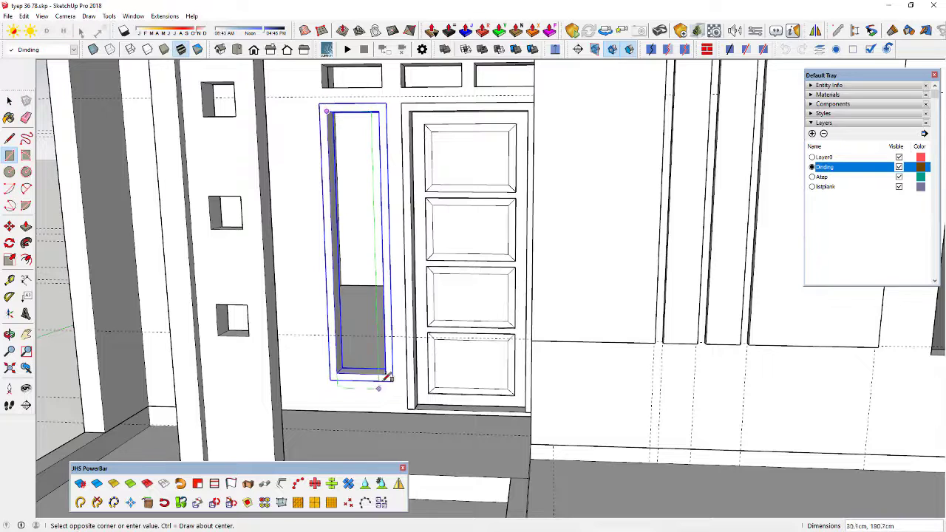
click(384, 374)
key(space)
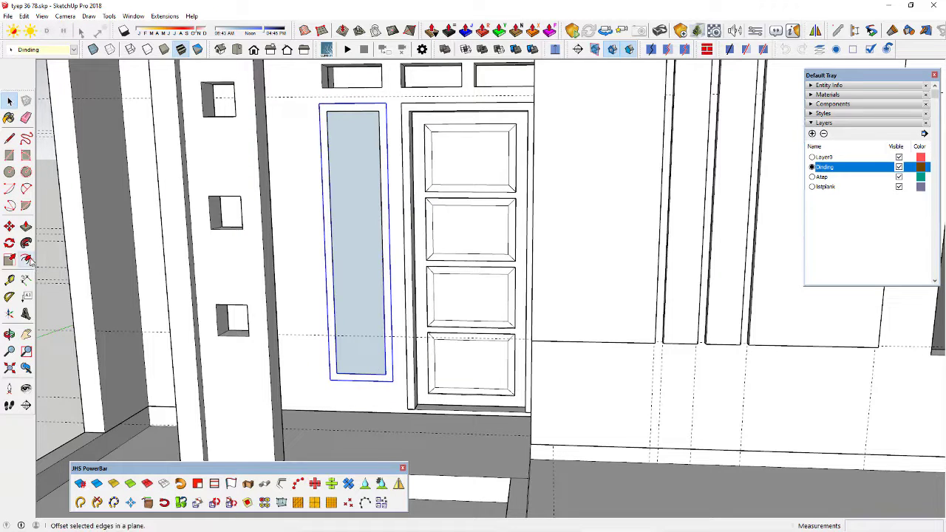
- Offset the new rectangle inward to outline a 19 × 164 cm opening and delete the inner face, leaving the sash outline
click(26, 260)
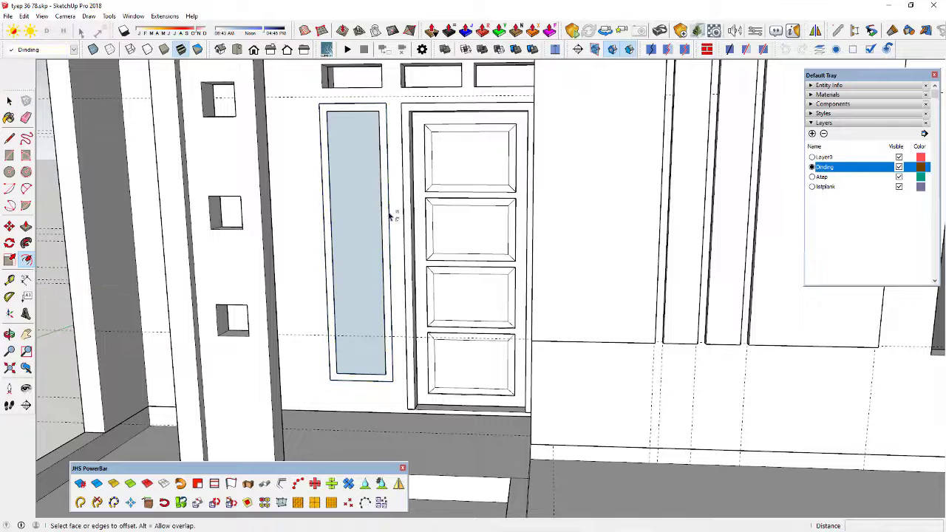
click(334, 204)
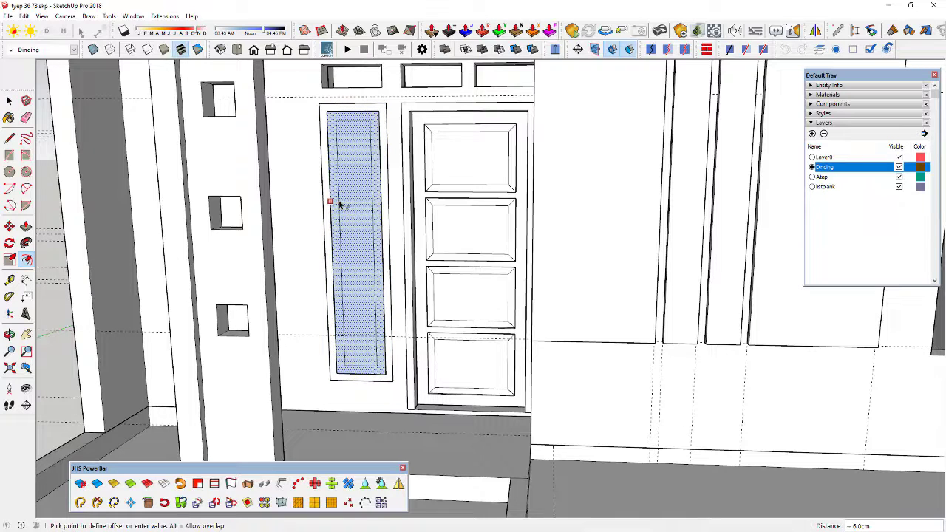
key(Return)
key(space)
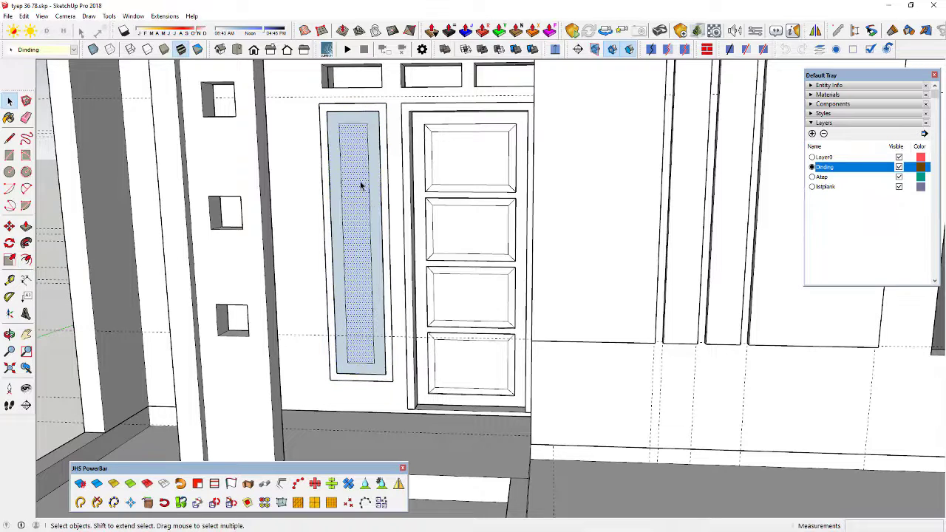
key(Delete)
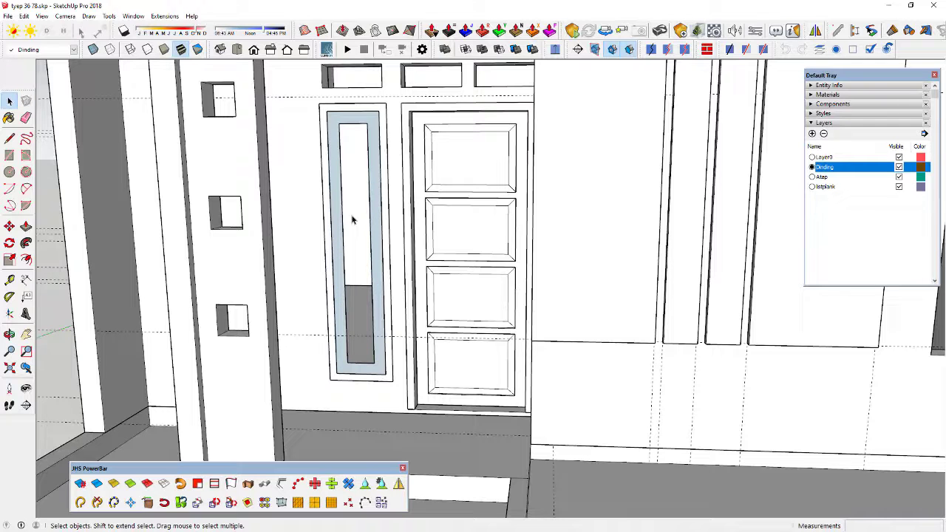
- Extrude the sash outline inside the narrow window frame 3 cm and group the sash
key(p)
scroll(337, 212, up, 2)
click(340, 214)
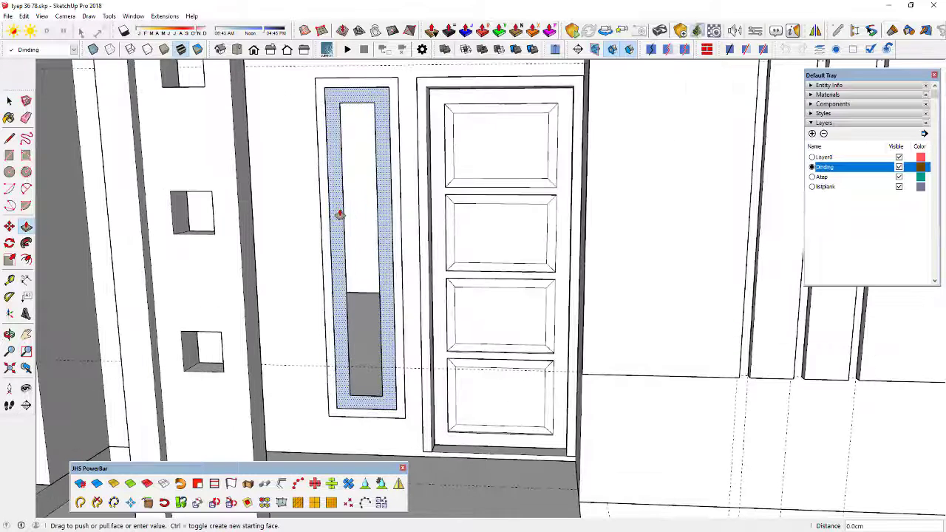
key(Return)
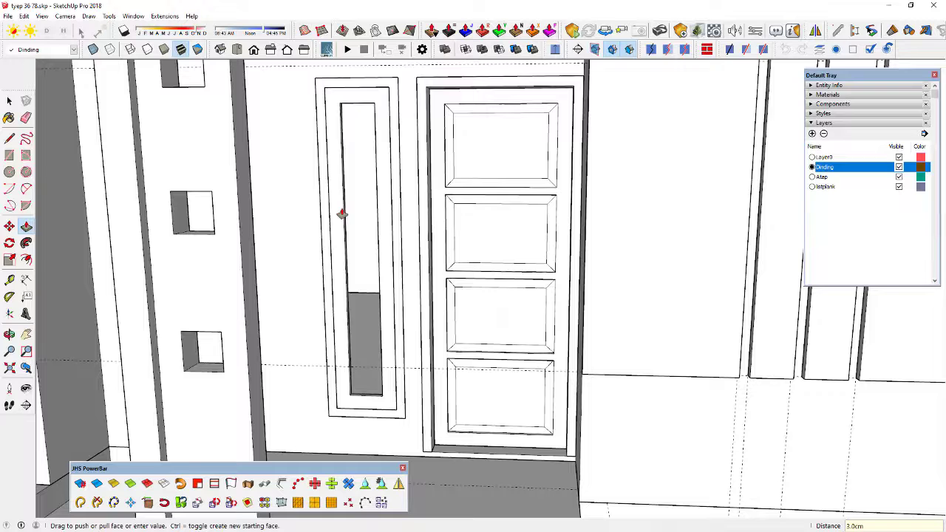
key(space)
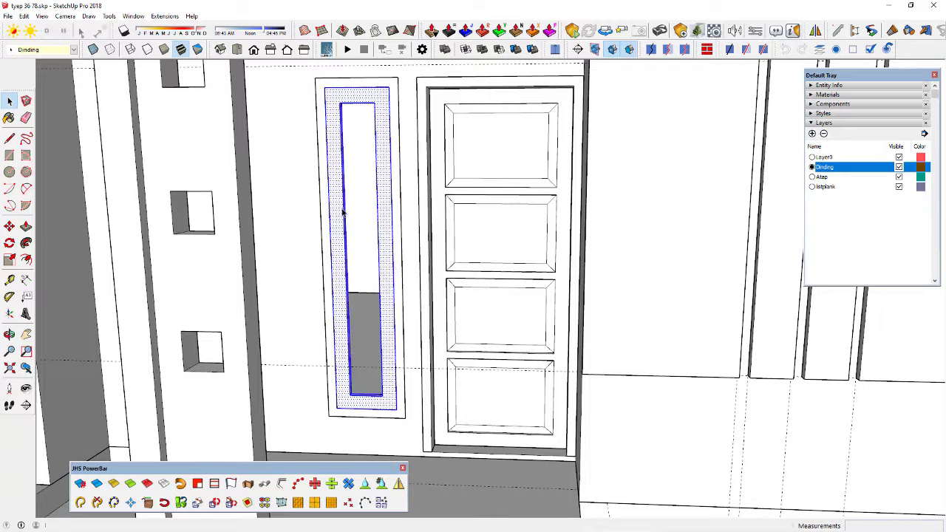
right_click(342, 213)
click(365, 296)
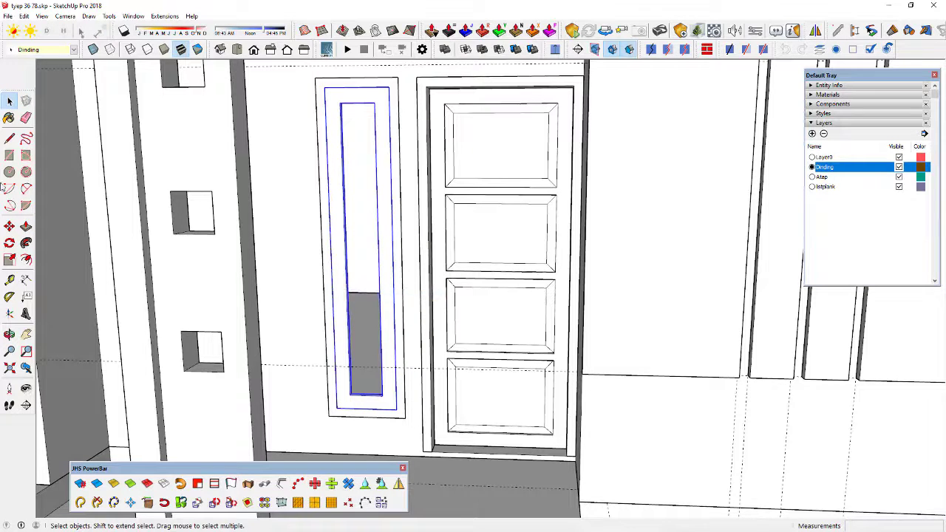
- Draw a 19 × 164 cm rectangle across the sash opening for the glass pane
click(9, 155)
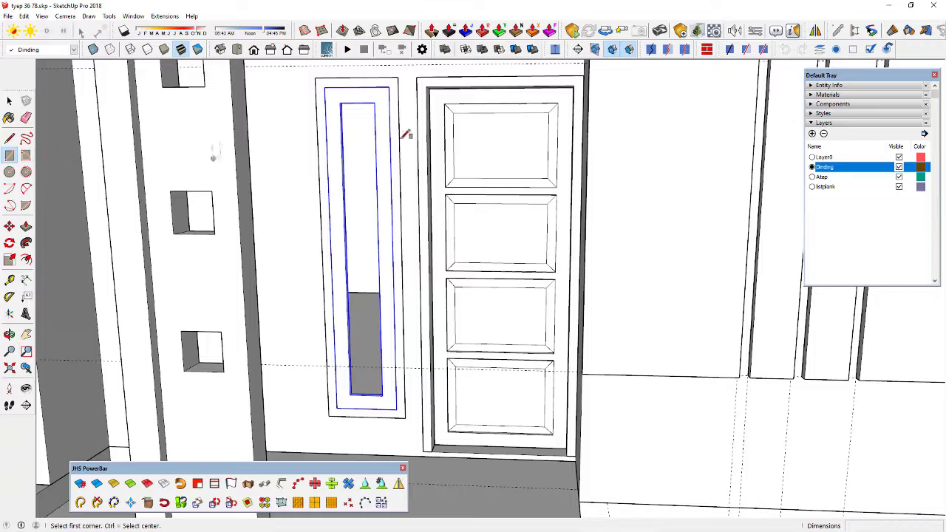
click(341, 102)
click(382, 396)
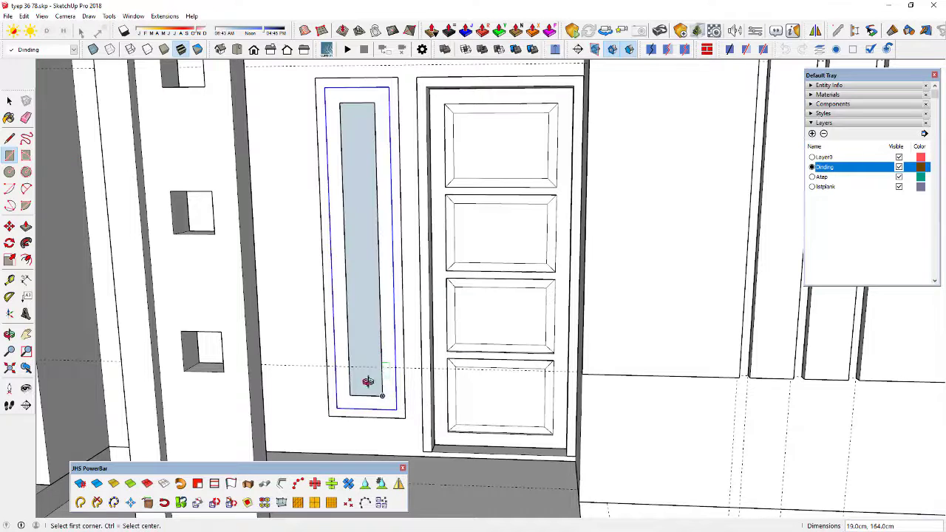
key(space)
- Push/pull the glass pane face by -0.5 cm and group the pane
key(p)
click(360, 338)
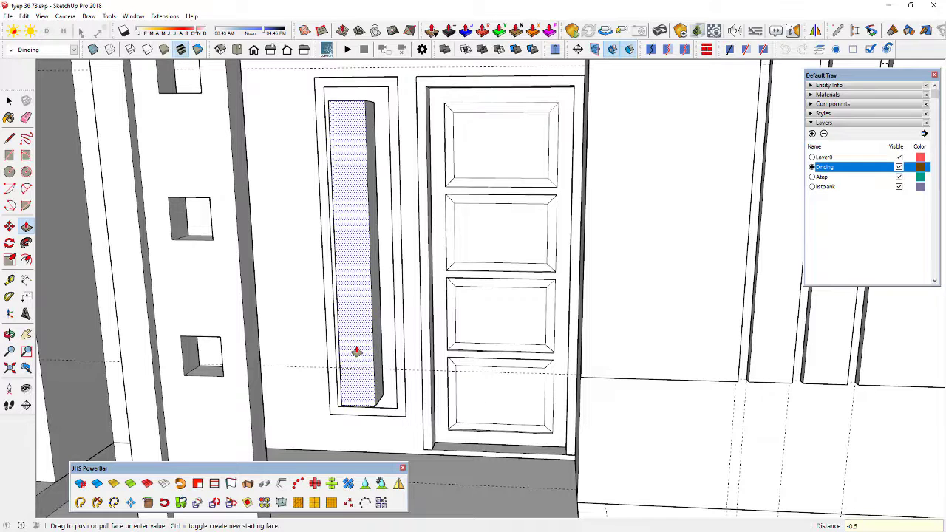
key(space)
click(363, 331)
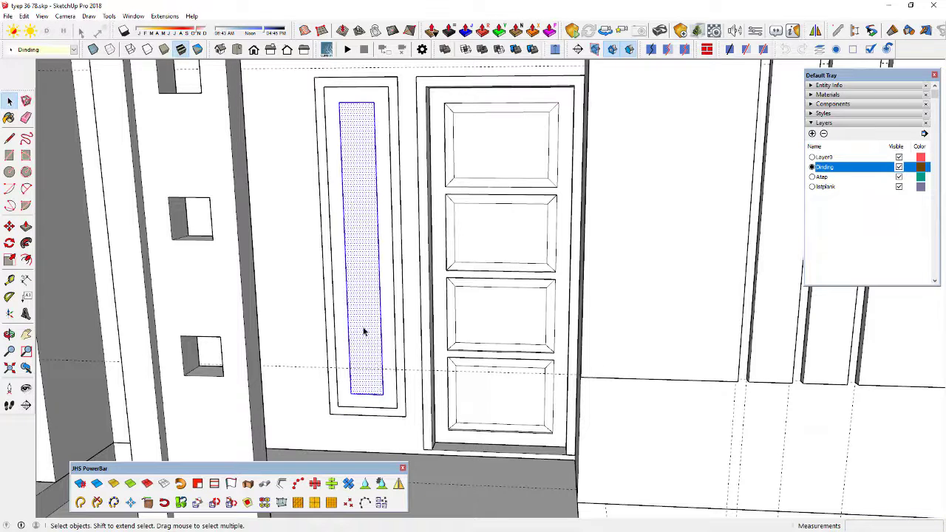
right_click(363, 332)
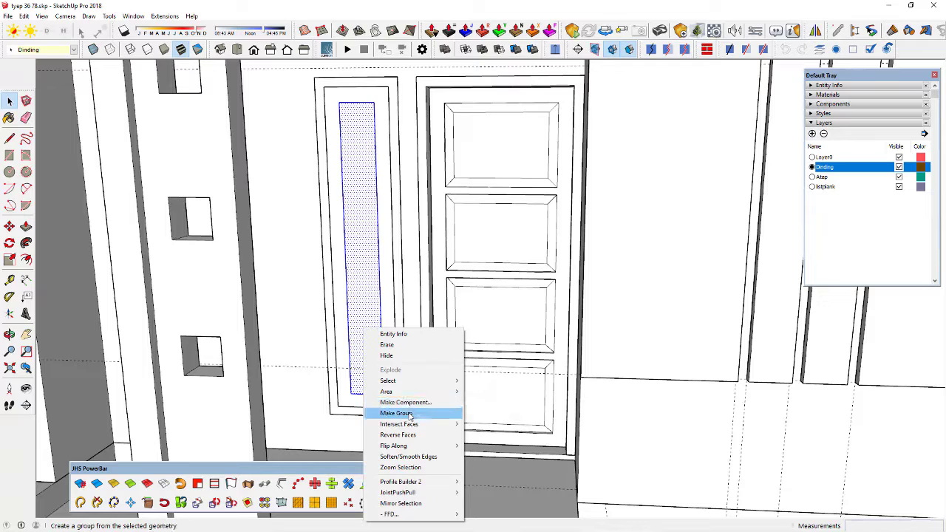
click(425, 469)
- Apply the Translucent Glass Gray material from the Glass and Mirrors collection to the narrow window's glass pane
click(848, 95)
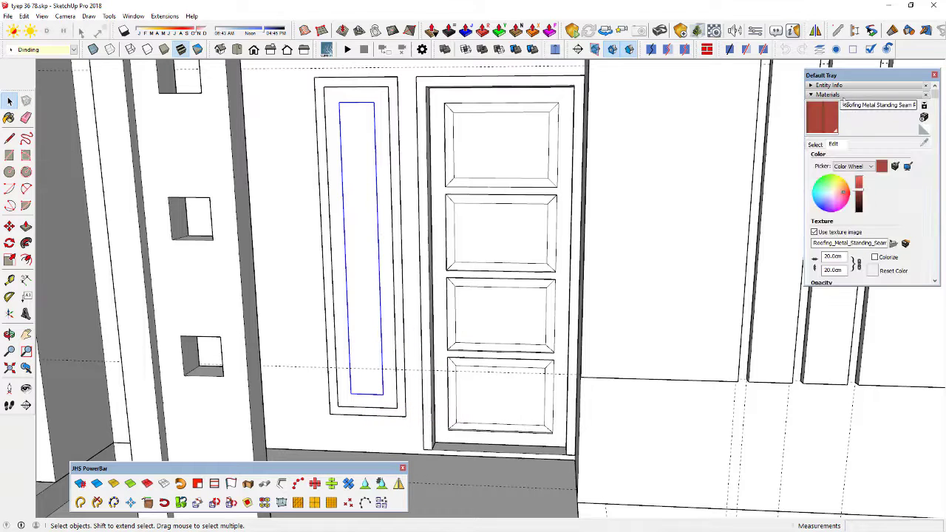
click(840, 96)
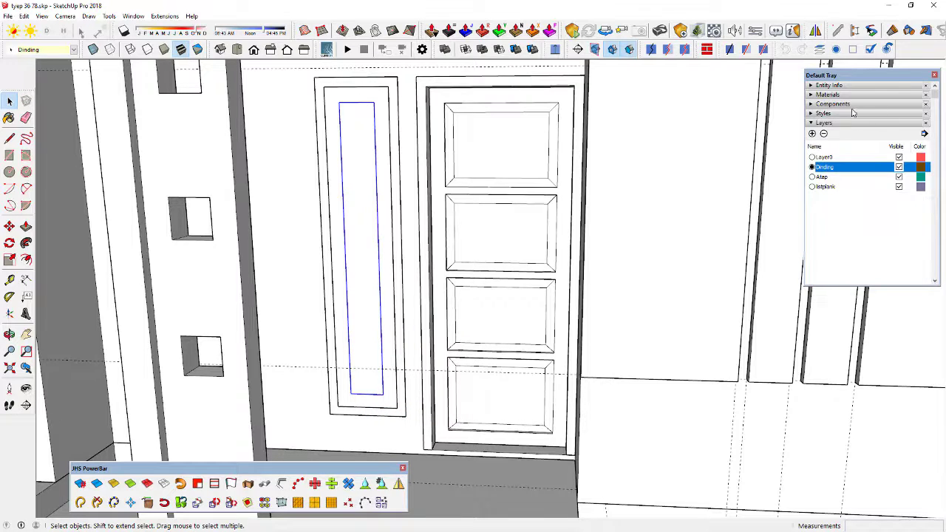
click(855, 95)
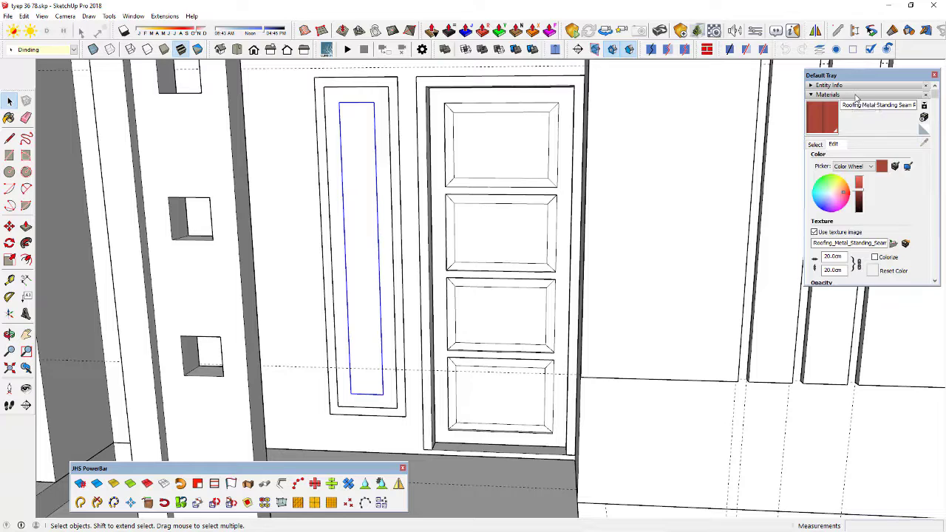
click(815, 146)
click(894, 157)
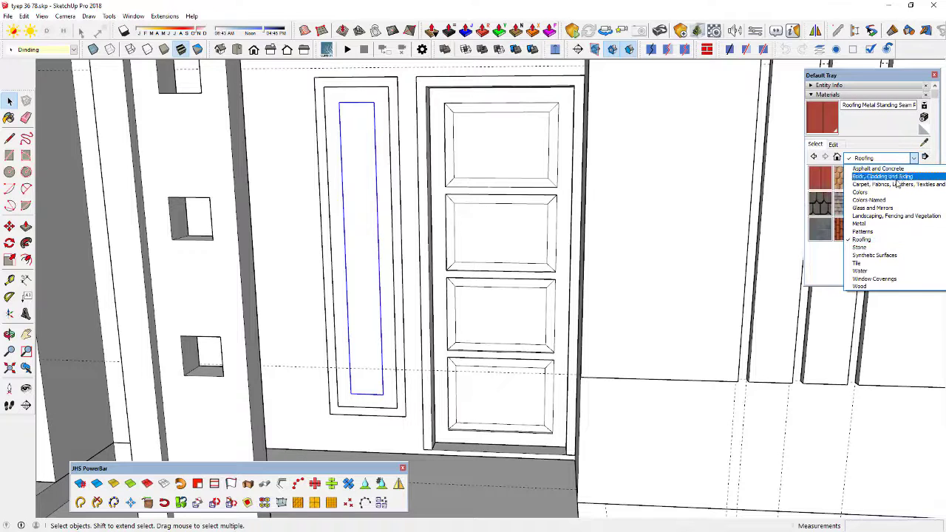
click(873, 208)
click(897, 204)
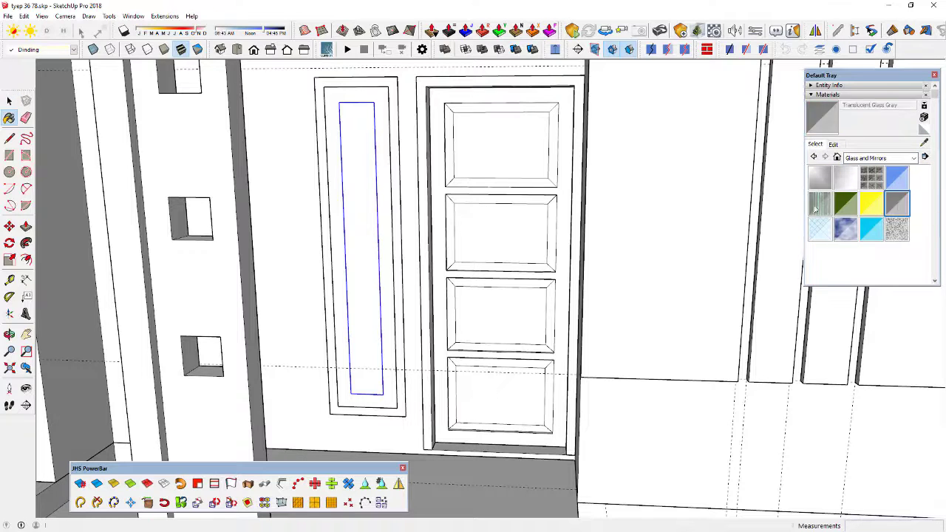
click(376, 176)
key(space)
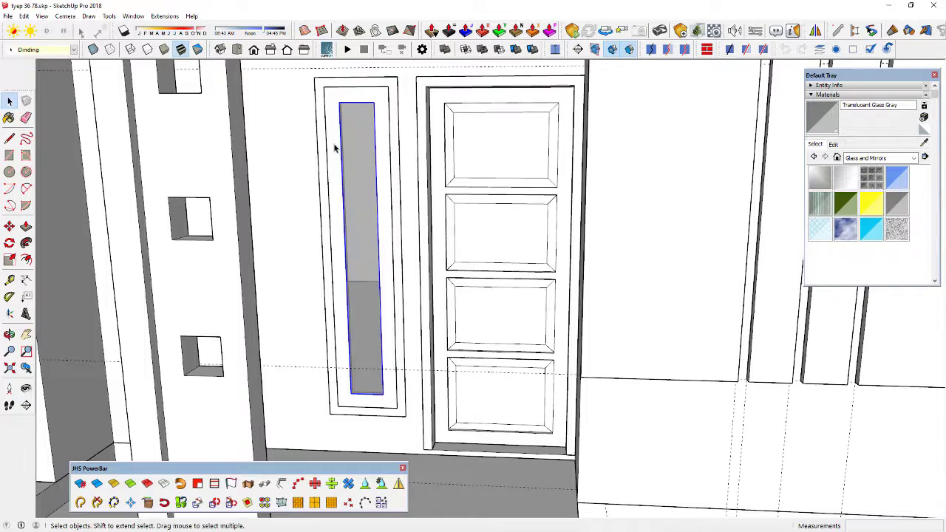
- Draw a 58 × 150 cm rectangle across the window opening at the far end of the front wall, below the small vent
scroll(334, 146, down, 6)
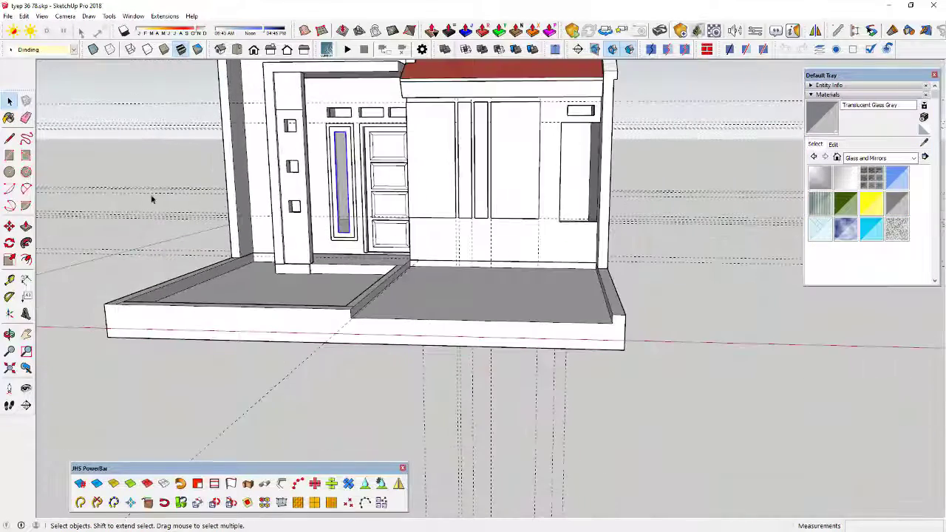
middle_drag(151, 198, 391, 195)
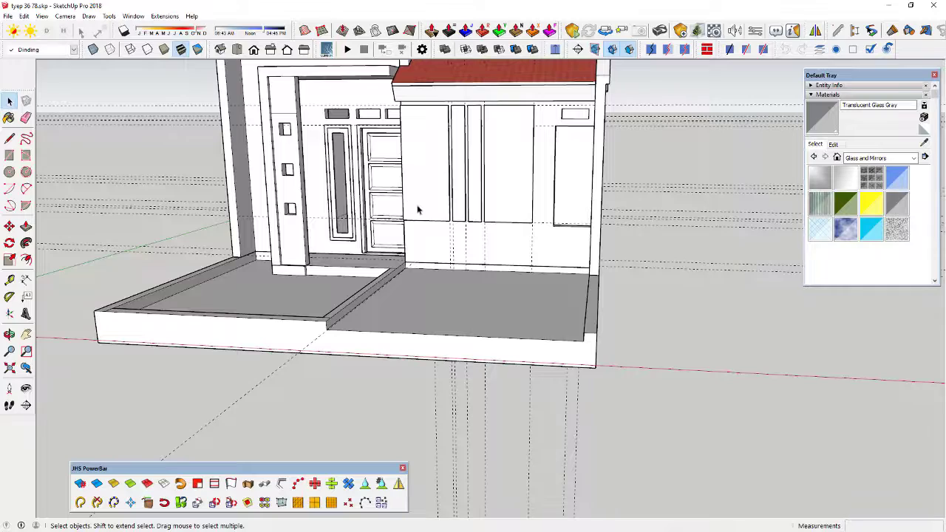
key(r)
click(555, 126)
middle_drag(548, 212, 637, 226)
scroll(619, 225, up, 3)
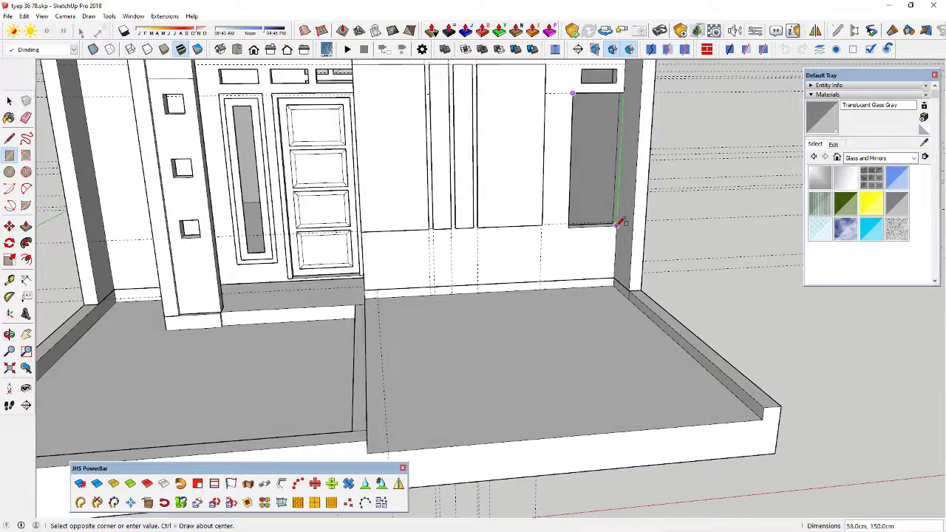
click(617, 225)
shift+middle_drag(550, 237, 506, 292)
scroll(452, 306, down, 3)
middle_drag(505, 250, 347, 296)
click(65, 16)
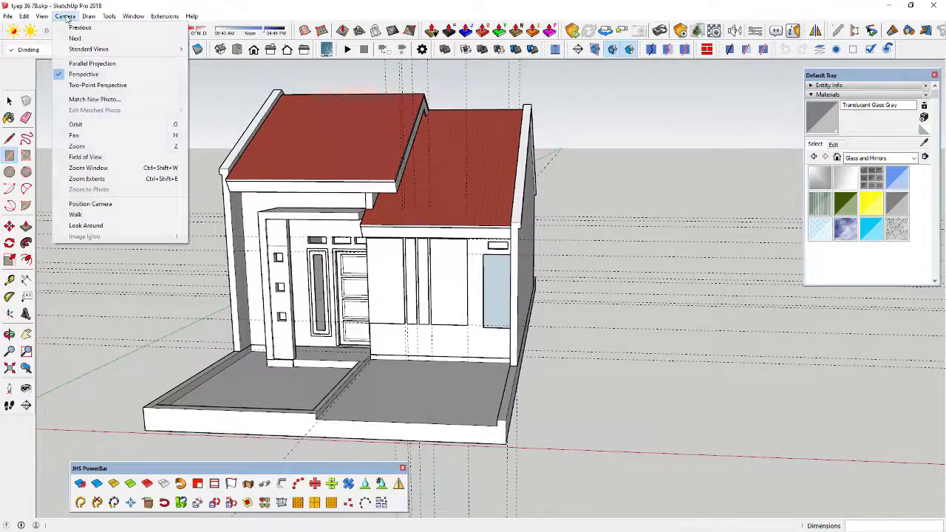
click(59, 254)
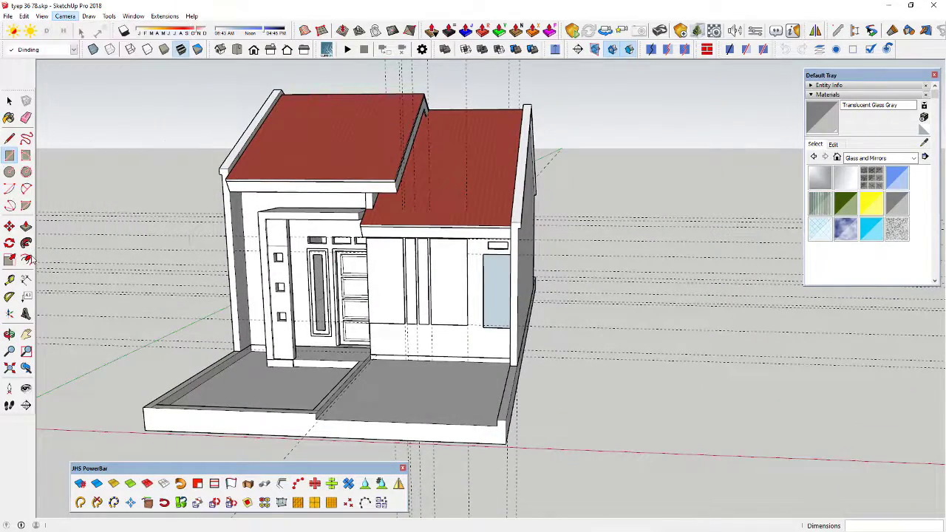
- Offset the edges of the far window's face inward by 5 cm and delete the inner face to leave a frame
click(27, 259)
scroll(491, 292, up, 5)
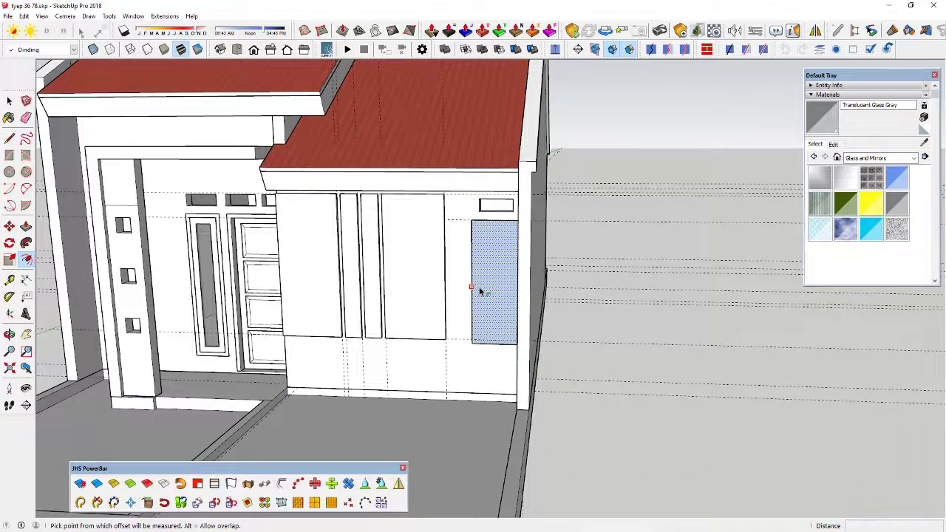
scroll(480, 308, up, 4)
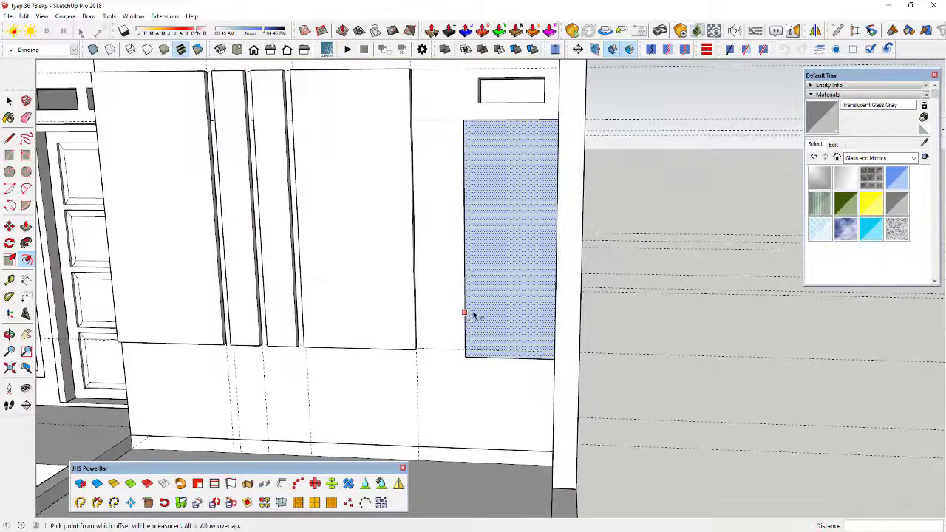
click(479, 313)
click(466, 312)
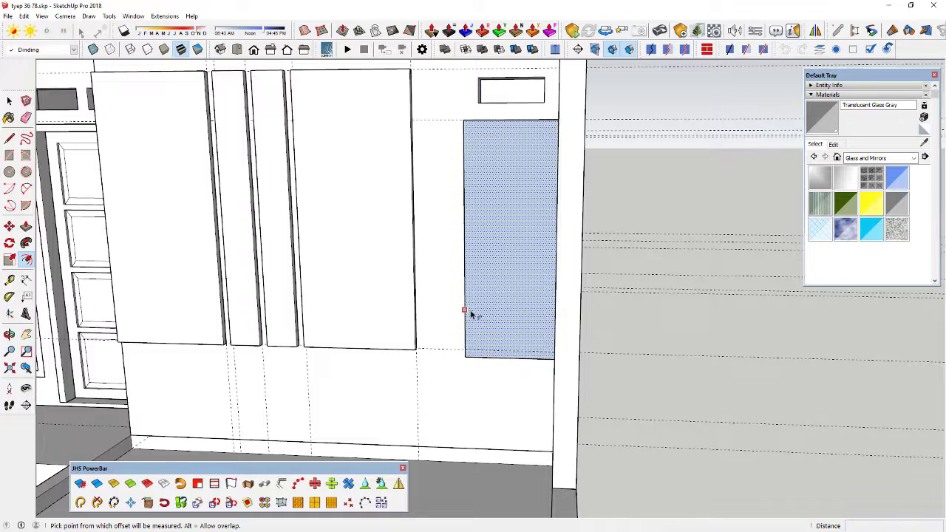
key(Return)
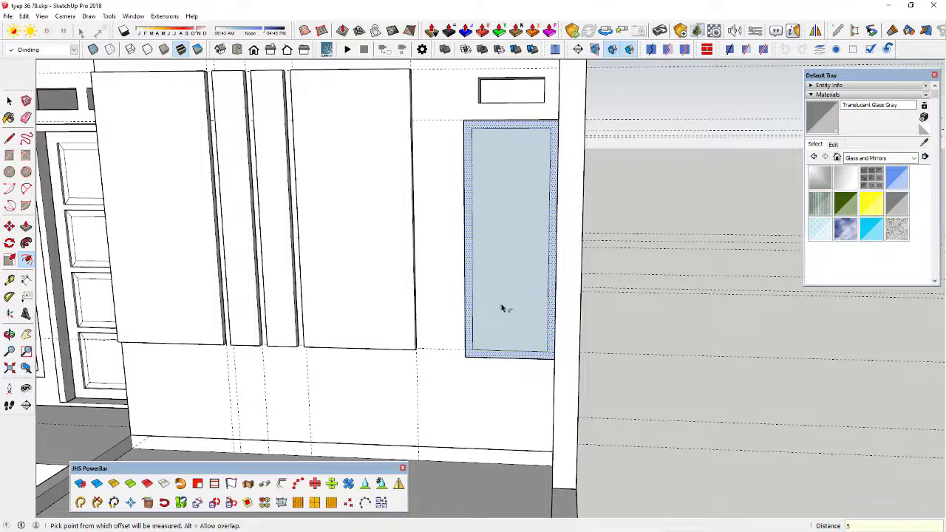
key(space)
click(510, 303)
key(Delete)
- Push/pull the window's outer frame about 14 cm deep and group it
middle_drag(493, 325, 546, 365)
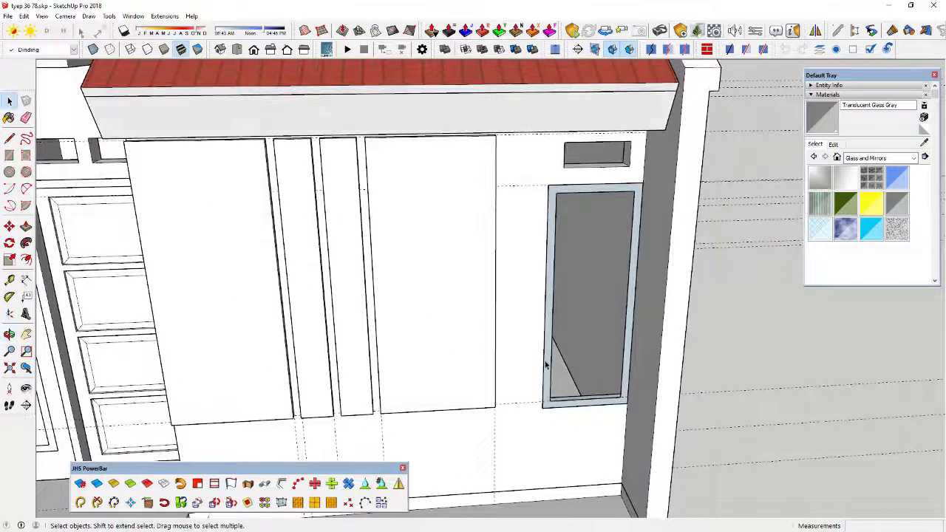
key(p)
click(626, 342)
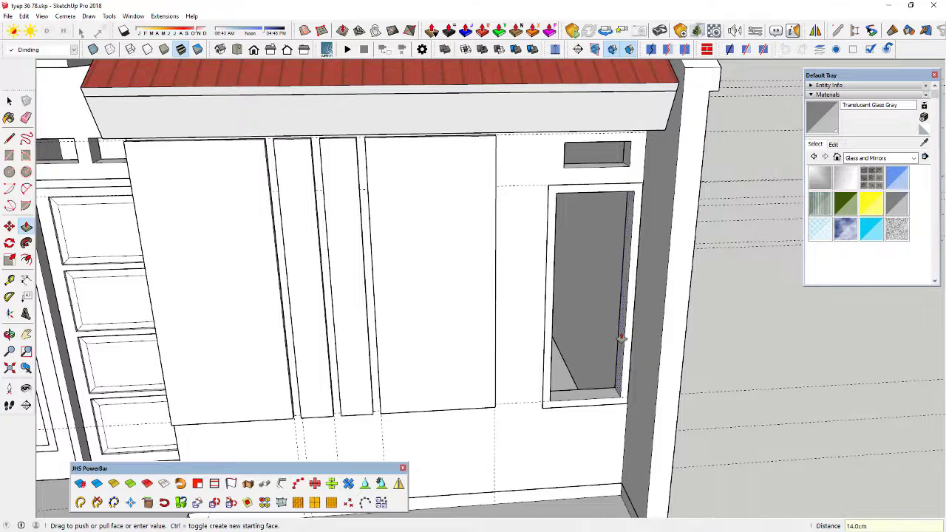
click(623, 345)
key(space)
click(626, 348)
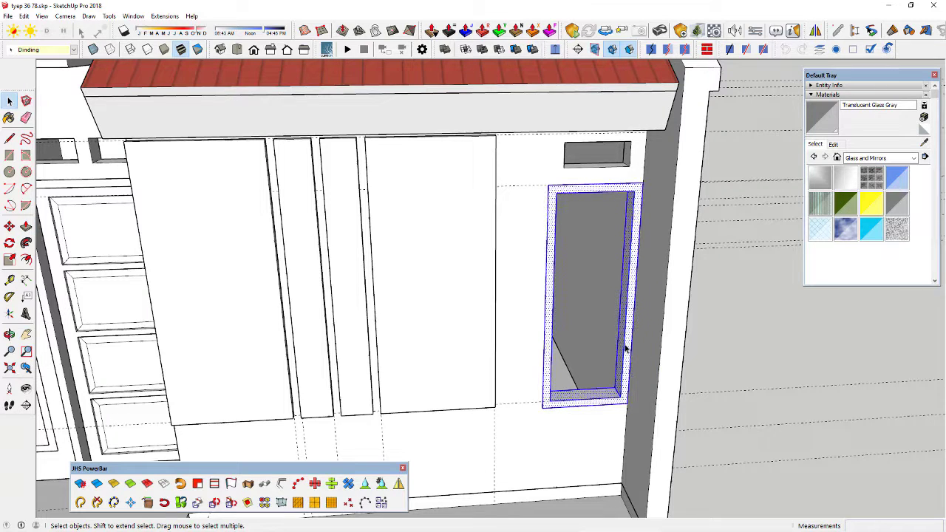
right_click(625, 348)
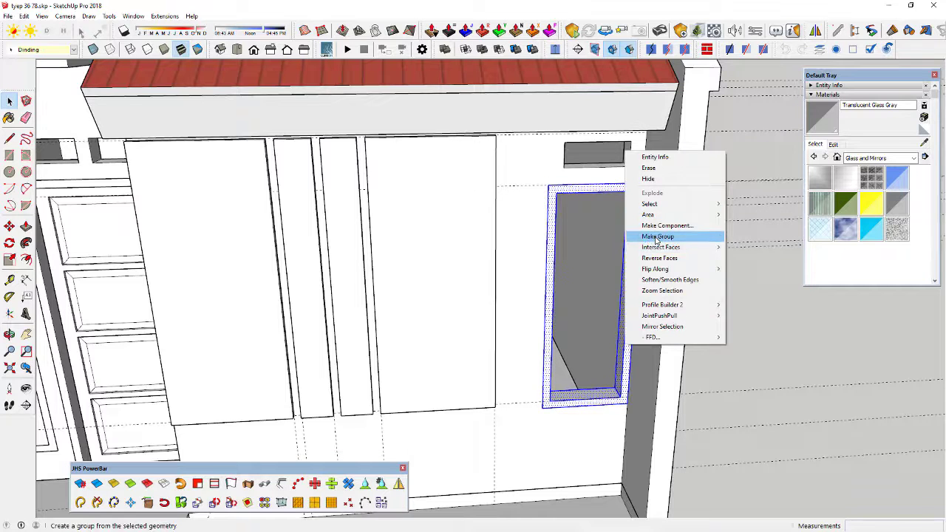
click(665, 237)
- Draw a rectangle across the opening of the window's outer frame, from corner to corner, for the sash
key(r)
click(555, 193)
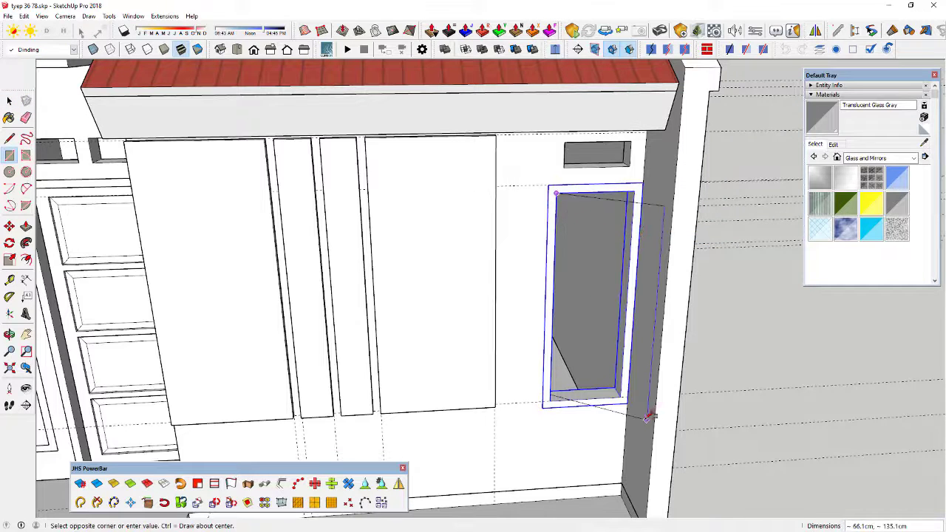
click(622, 392)
key(space)
- Offset the sash rectangle inward by about 7.8 cm and delete its inner face
click(26, 260)
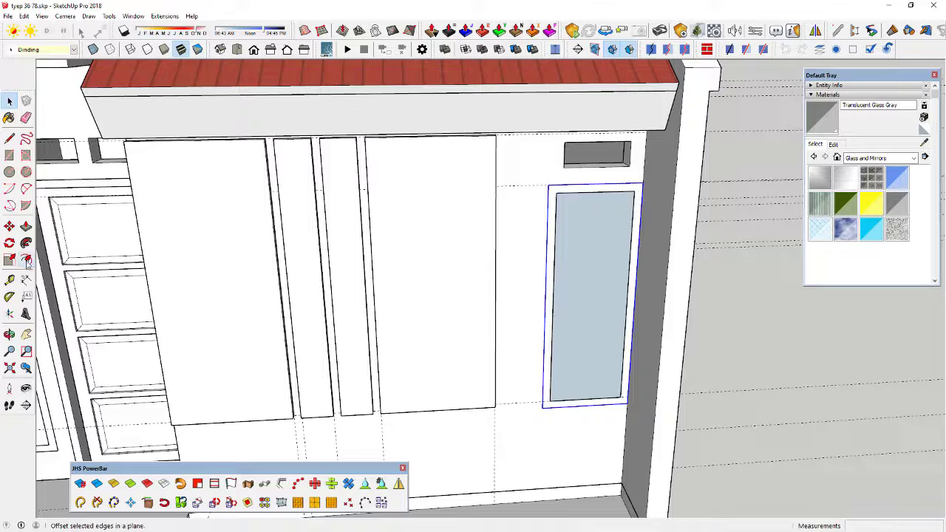
click(562, 269)
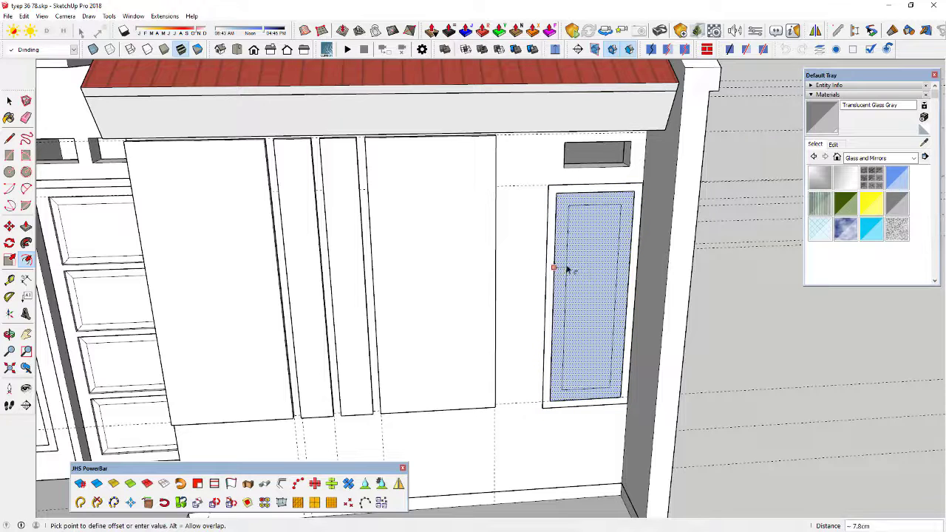
click(567, 270)
key(space)
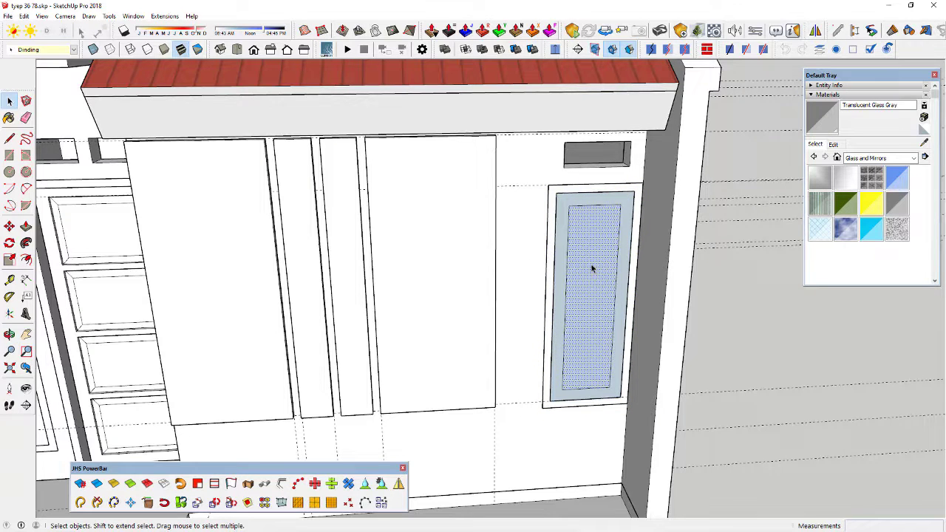
key(Delete)
- Push/pull the sash face by 3 cm and group the sash
scroll(613, 288, up, 1)
key(p)
click(616, 277)
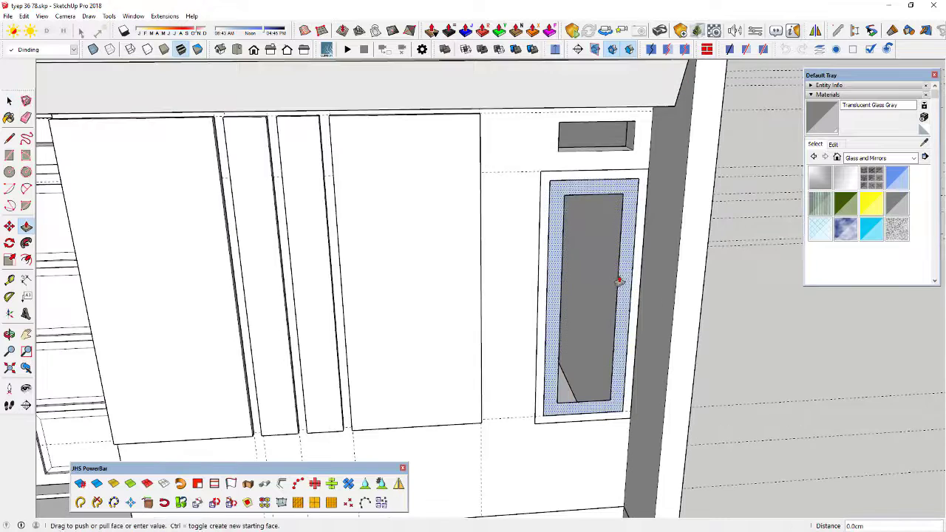
text(3)
key(Return)
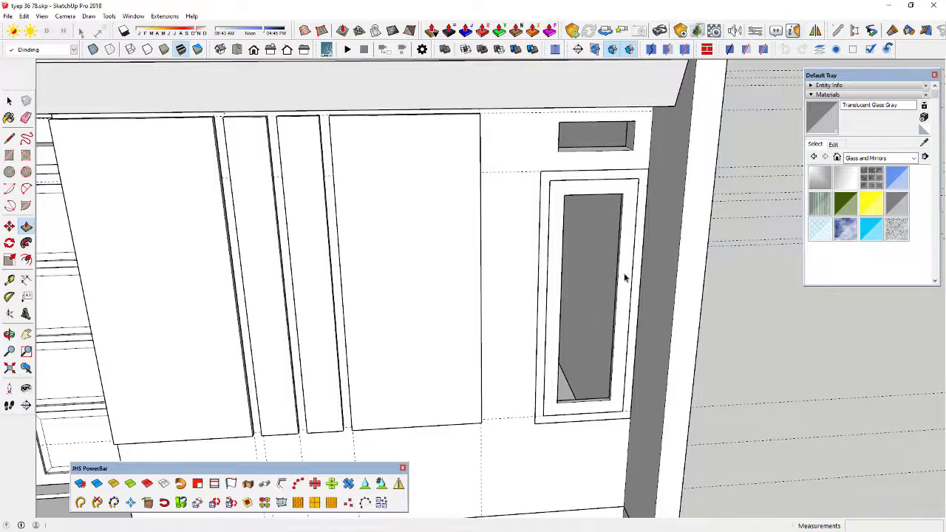
key(space)
click(626, 269)
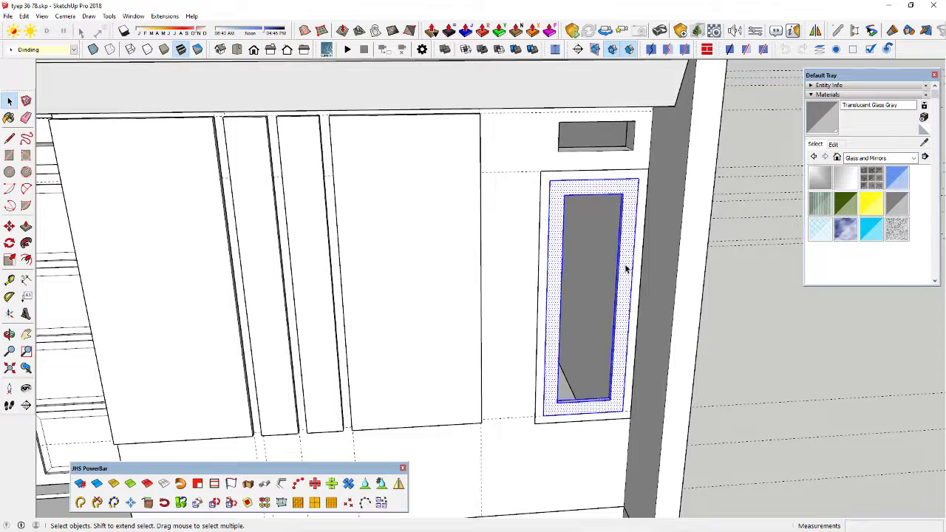
right_click(625, 270)
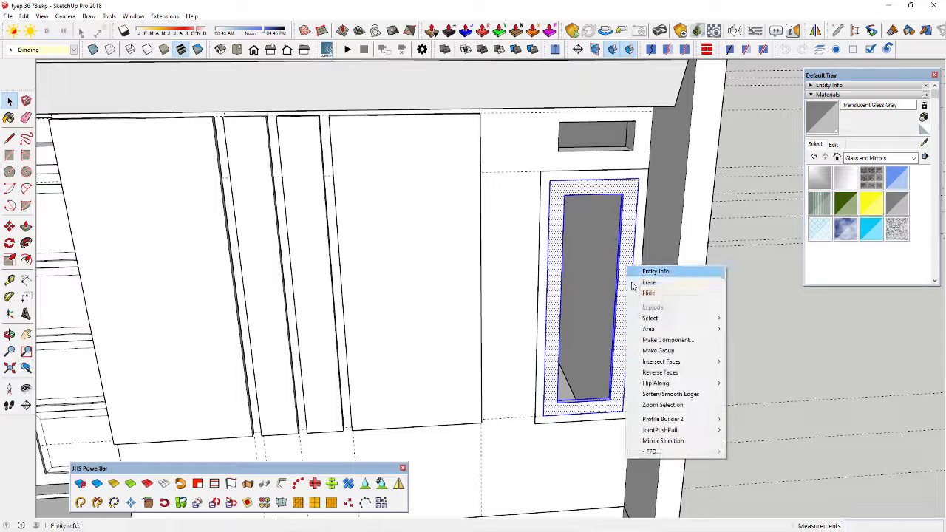
click(660, 341)
click(487, 361)
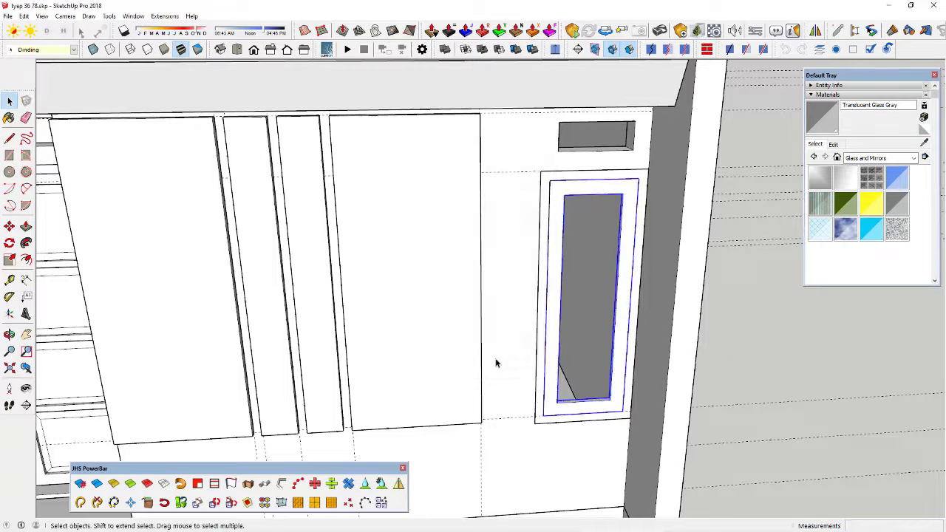
- Draw a rectangle across the sash opening and push/pull it into a thin glass pane
key(r)
click(564, 196)
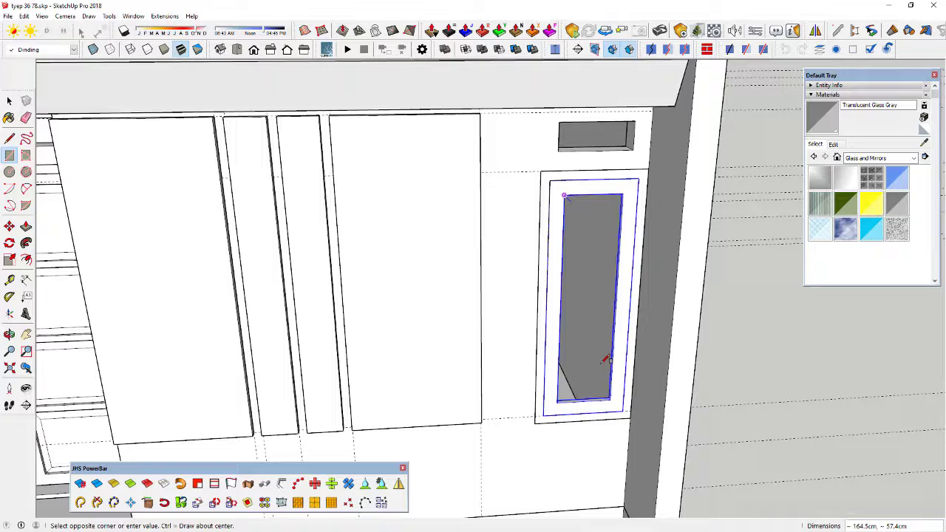
click(612, 399)
key(space)
key(p)
click(591, 344)
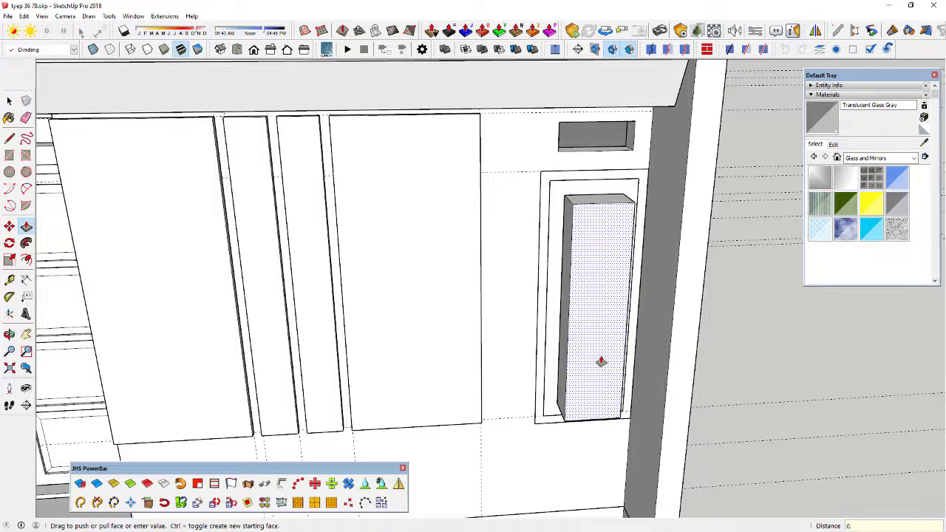
key(Return)
- Apply the Translucent Glass Gray material to the far window's glass pane
key(space)
click(598, 353)
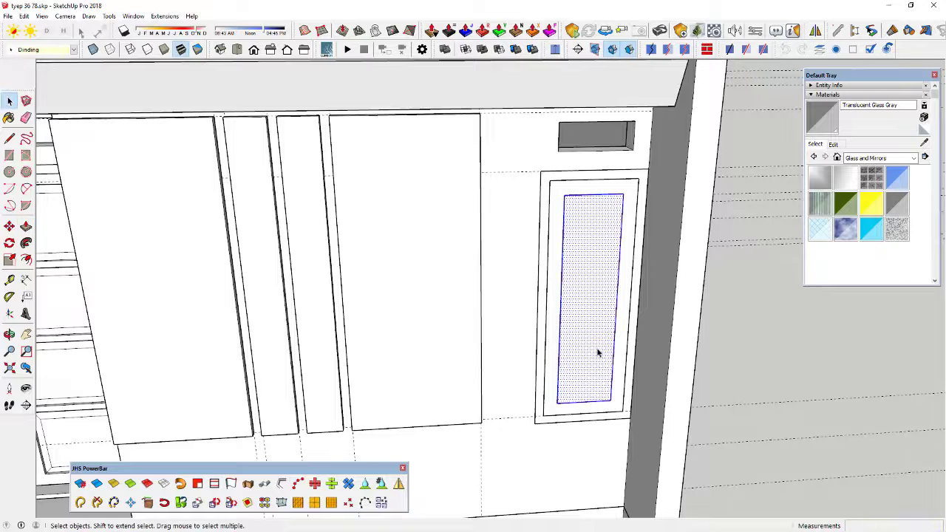
click(813, 121)
click(583, 304)
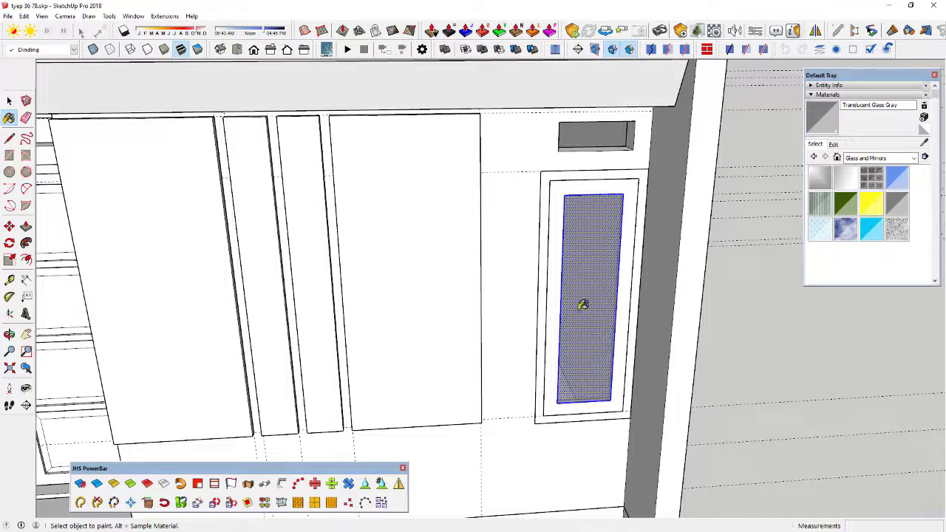
- Move the far window's glass pane by 0.5 cm from its lower corner and group the pane
scroll(560, 450, up, 5)
scroll(536, 439, up, 2)
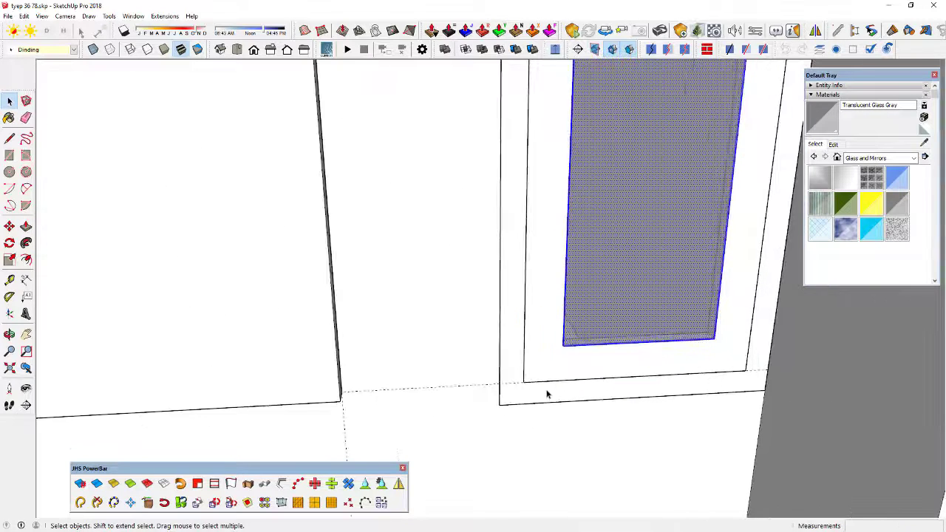
key(m)
scroll(559, 370, up, 5)
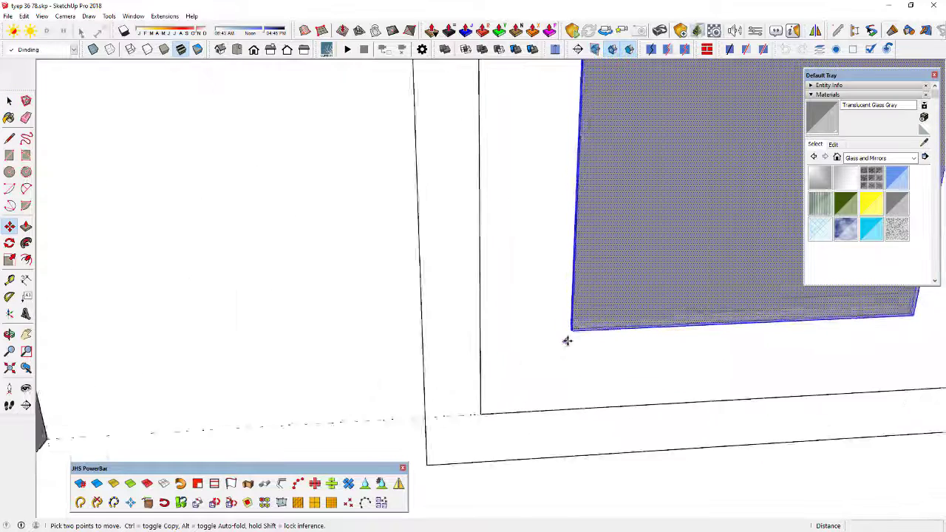
click(576, 327)
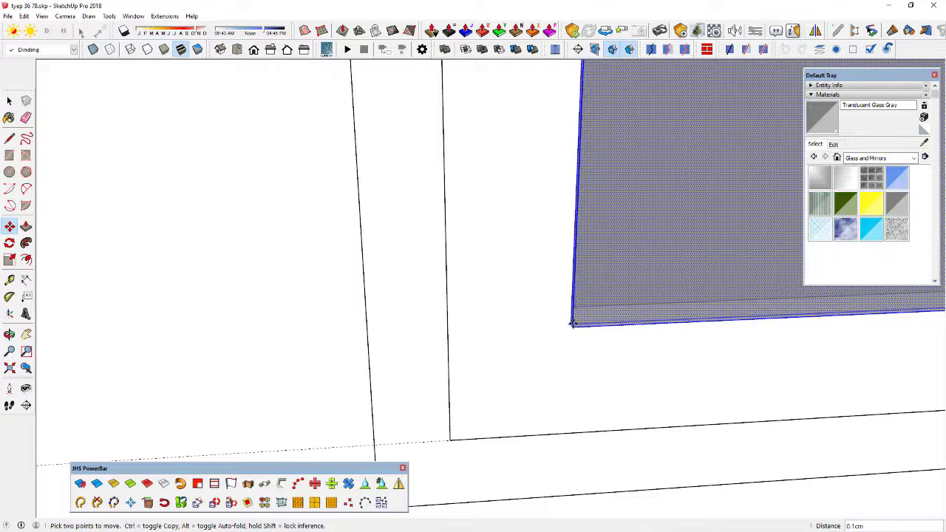
scroll(581, 320, up, 3)
scroll(583, 320, up, 2)
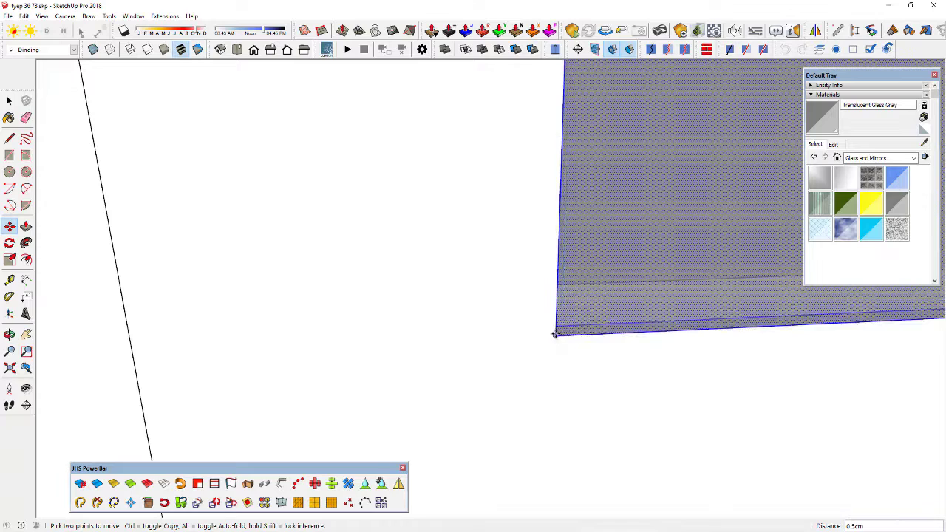
click(558, 335)
scroll(566, 338, down, 2)
scroll(584, 305, down, 6)
key(space)
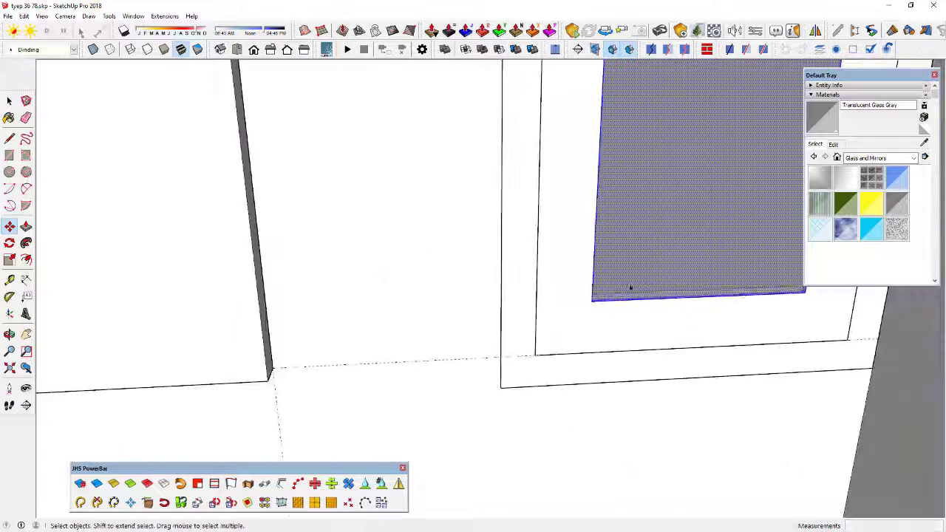
right_click(671, 201)
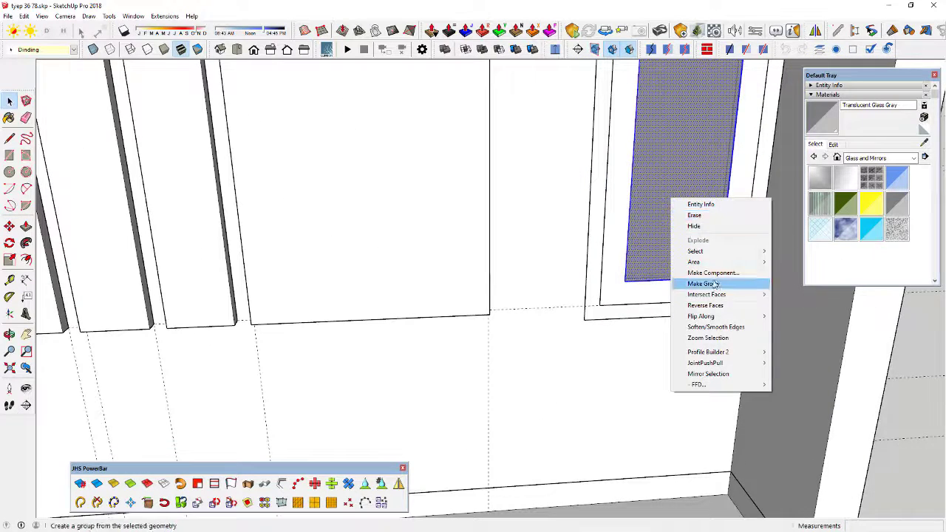
click(710, 271)
click(485, 363)
scroll(528, 254, down, 10)
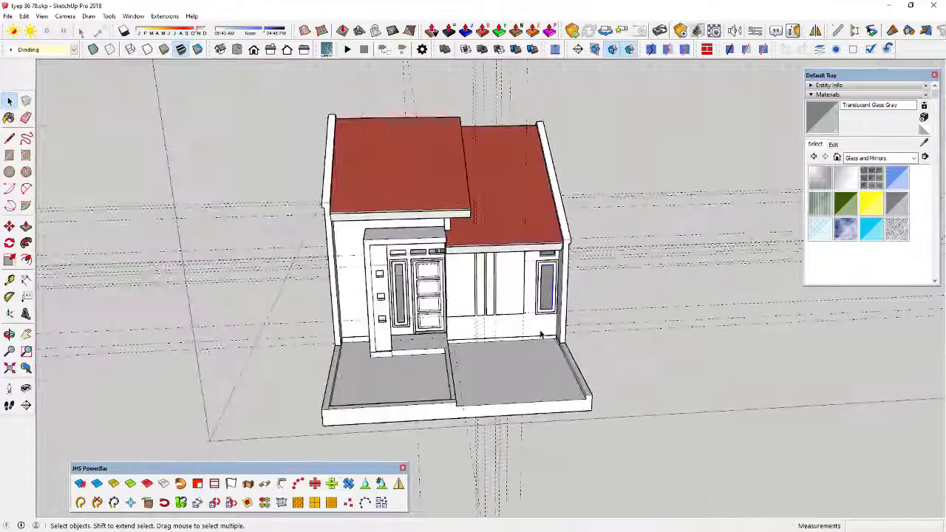
middle_drag(541, 335, 443, 305)
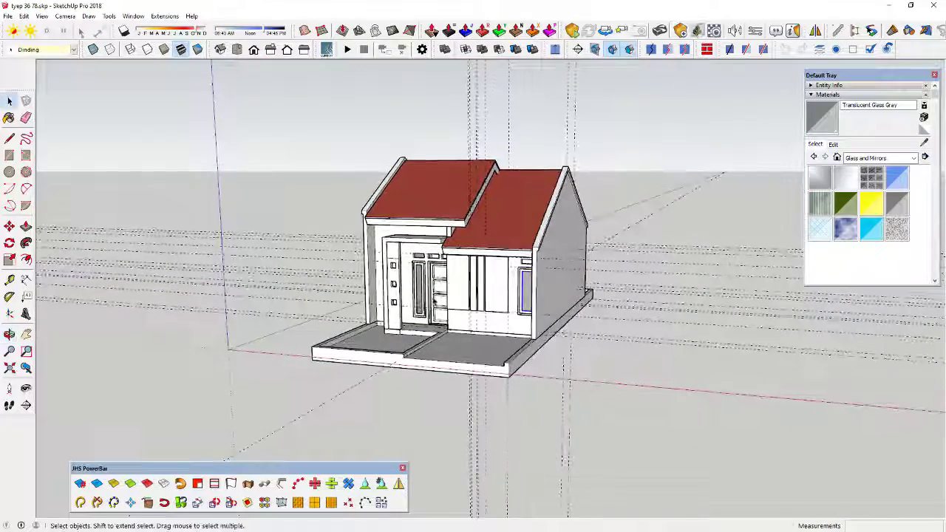
scroll(459, 342, up, 3)
middle_drag(490, 349, 522, 417)
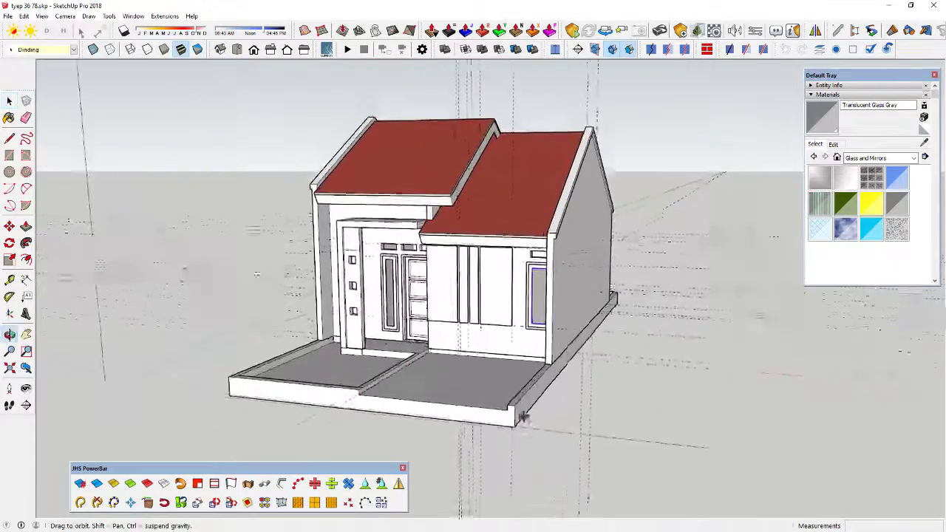
scroll(522, 416, up, 2)
middle_drag(483, 372, 517, 414)
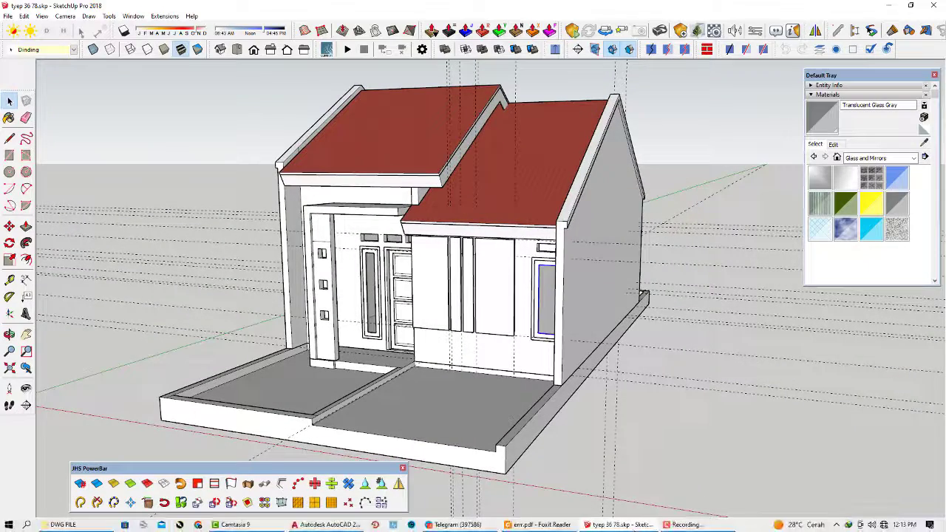
click(677, 525)
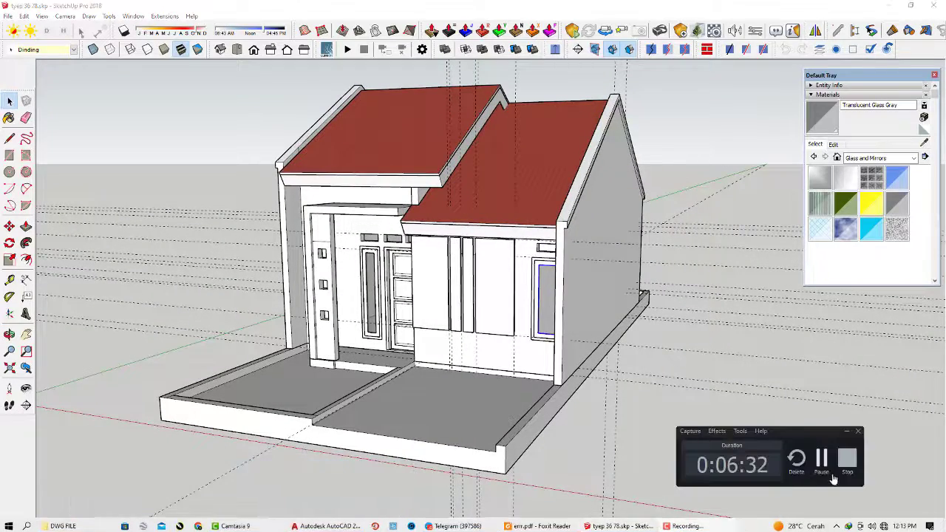